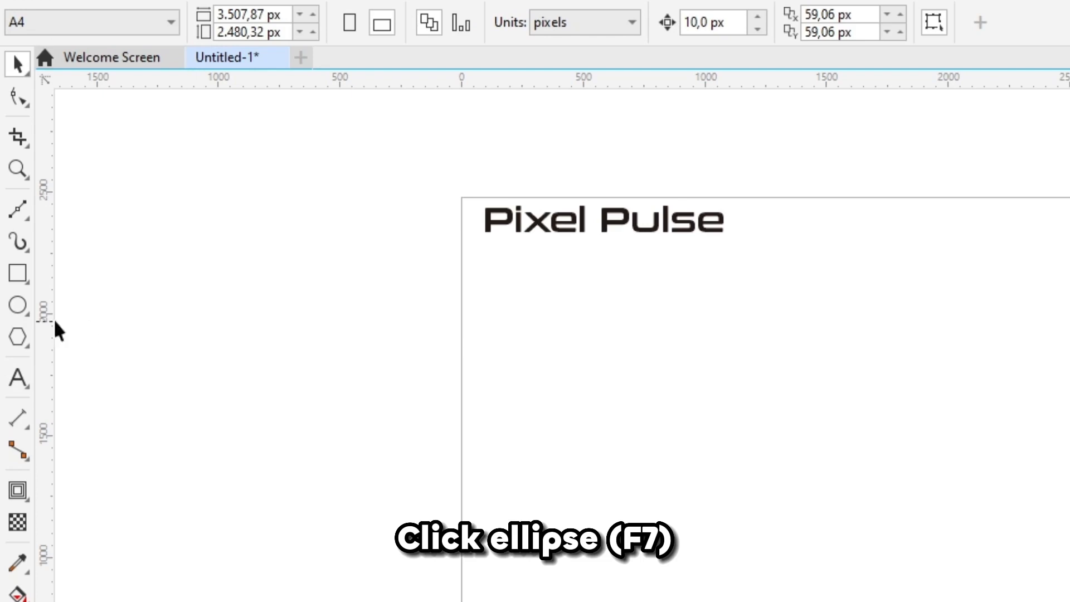
# Draw a square about 123 px wide and place a copy flush against its right edge.
pyautogui.click(16, 272)
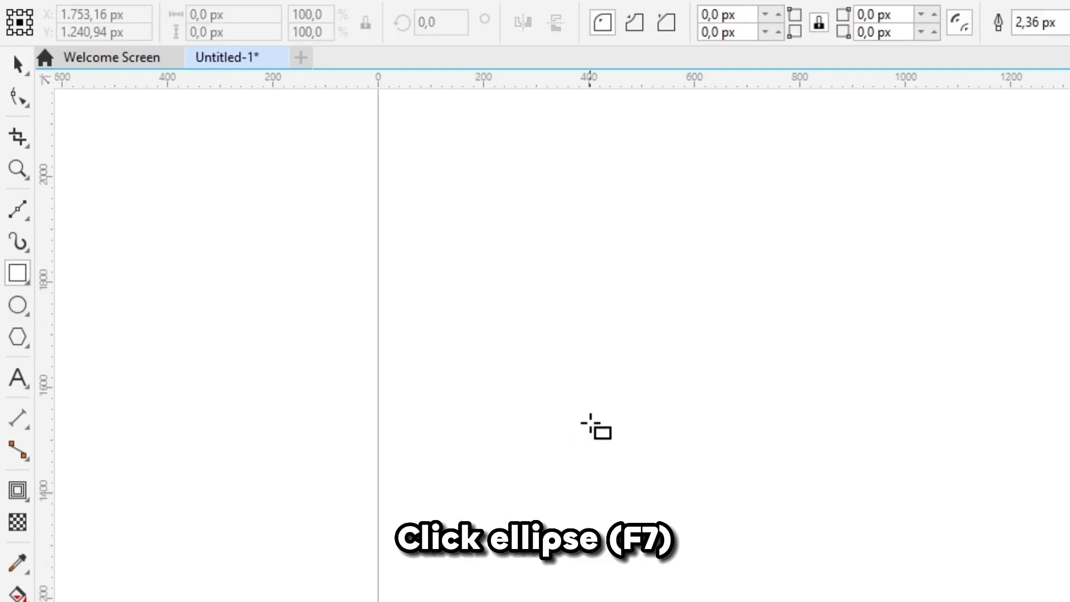
pyautogui.moveTo(546, 331); pyautogui.dragTo(644, 427)
pyautogui.moveTo(374, 265)
pyautogui.mouseDown()
pyautogui.moveTo(358, 245)
pyautogui.moveTo(371, 222)
pyautogui.mouseUp()
pyautogui.press('space')
# Repeat the square duplication to build a continuous horizontal row of 15 squares.
pyautogui.hotkey('ctrl', 'd')
pyautogui.hotkey('ctrl', 'd')
pyautogui.hotkey('ctrl', 'd')
pyautogui.hotkey('ctrl', 'd')
pyautogui.hotkey('ctrl', 'd')
pyautogui.hotkey('ctrl', 'd')
pyautogui.hotkey('ctrl', 'd')
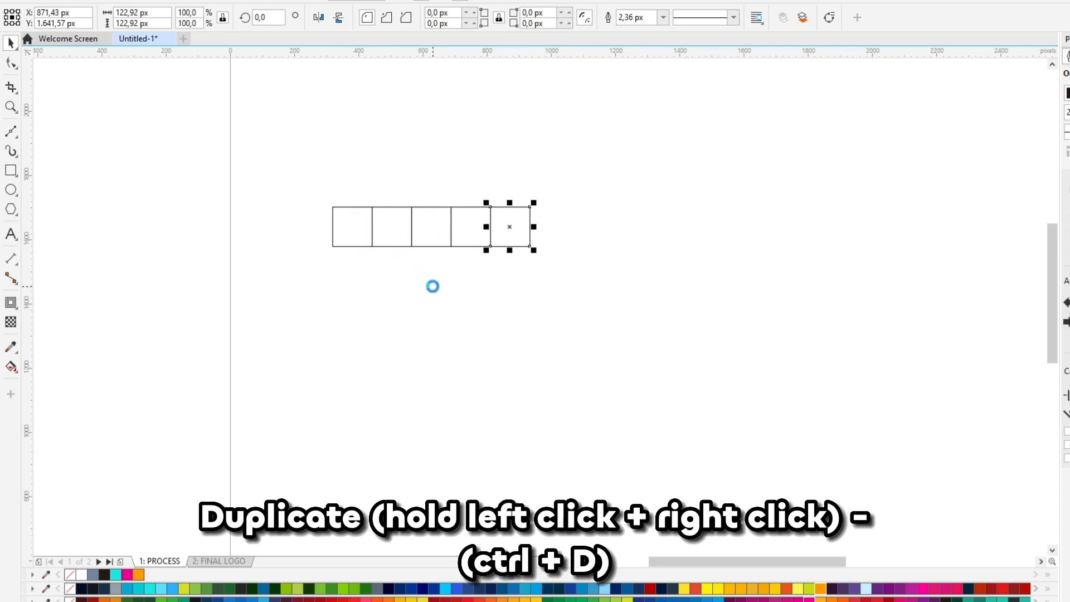
pyautogui.hotkey('ctrl', 'd')
pyautogui.hotkey('ctrl', 'd')
pyautogui.hotkey('ctrl', 'd')
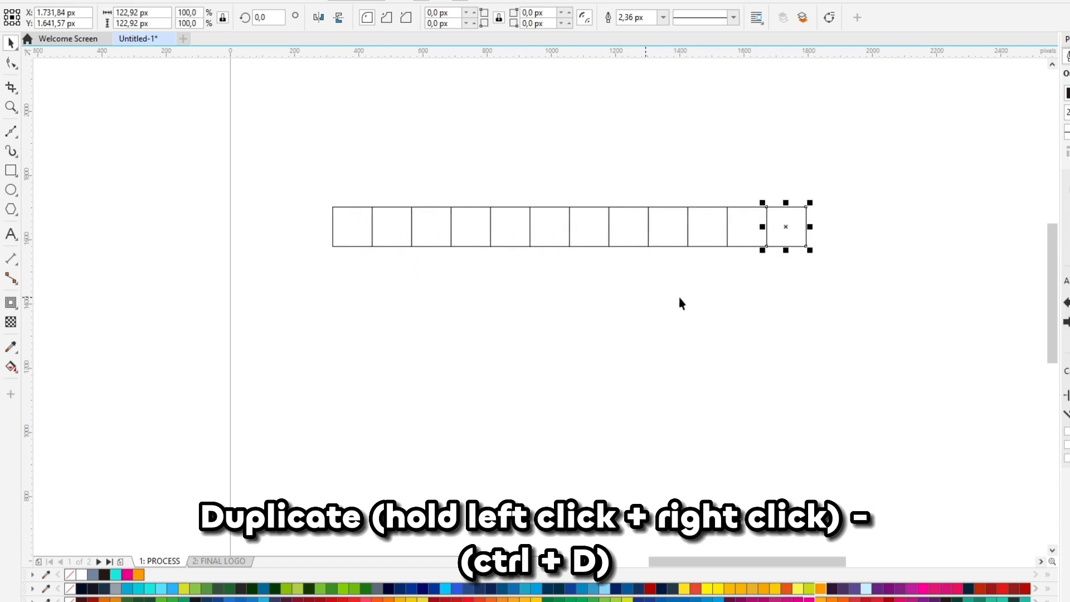
pyautogui.hotkey('ctrl', 'd')
pyautogui.hotkey('ctrl', 'd')
pyautogui.hotkey('ctrl', 'd')
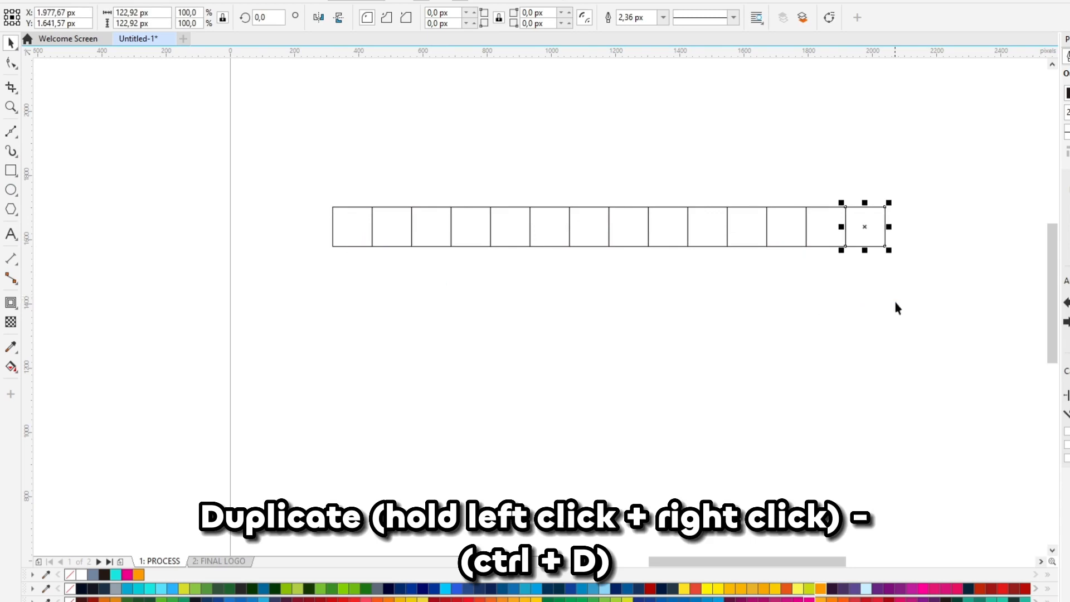
# Copy the whole row of squares directly beneath itself and repeat the duplication to form a nine-row grid.
pyautogui.moveTo(957, 301); pyautogui.dragTo(337, 245)
pyautogui.rightClick(337, 246)
pyautogui.hotkey('ctrl', 'd')
pyautogui.hotkey('ctrl', 'd')
pyautogui.hotkey('ctrl', 'd')
pyautogui.hotkey('ctrl', 'd')
pyautogui.hotkey('ctrl', 'd')
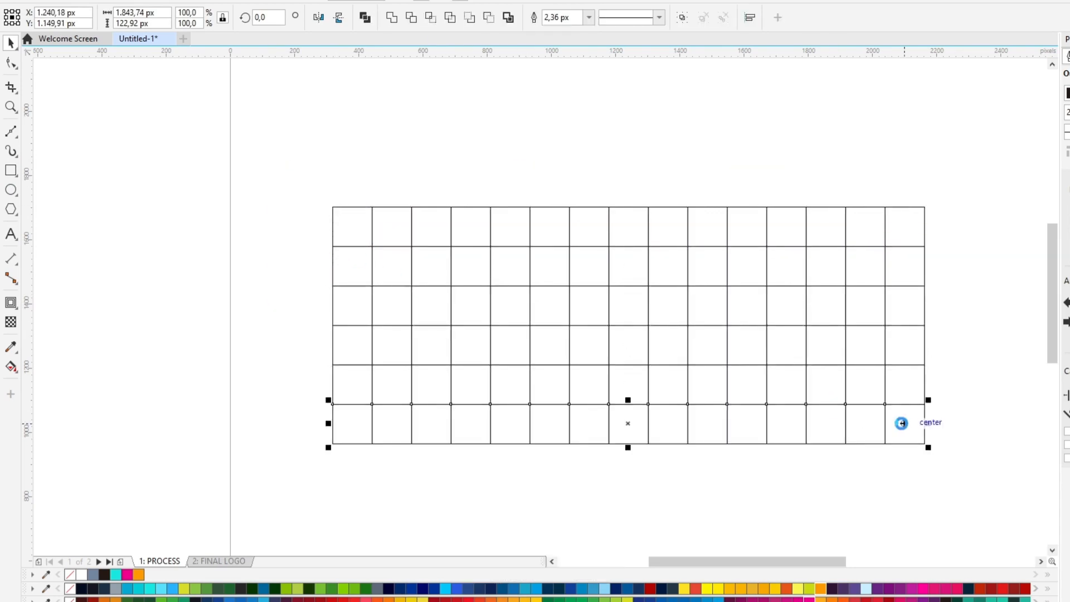
pyautogui.hotkey('ctrl', 'd')
pyautogui.hotkey('ctrl', 'd')
# Group all the squares of the grid into one object and deselect it.
pyautogui.scroll(-2, 691, 239)
pyautogui.moveTo(443, 202); pyautogui.dragTo(872, 471)
pyautogui.hotkey('ctrl', 'g')
pyautogui.click(860, 440)
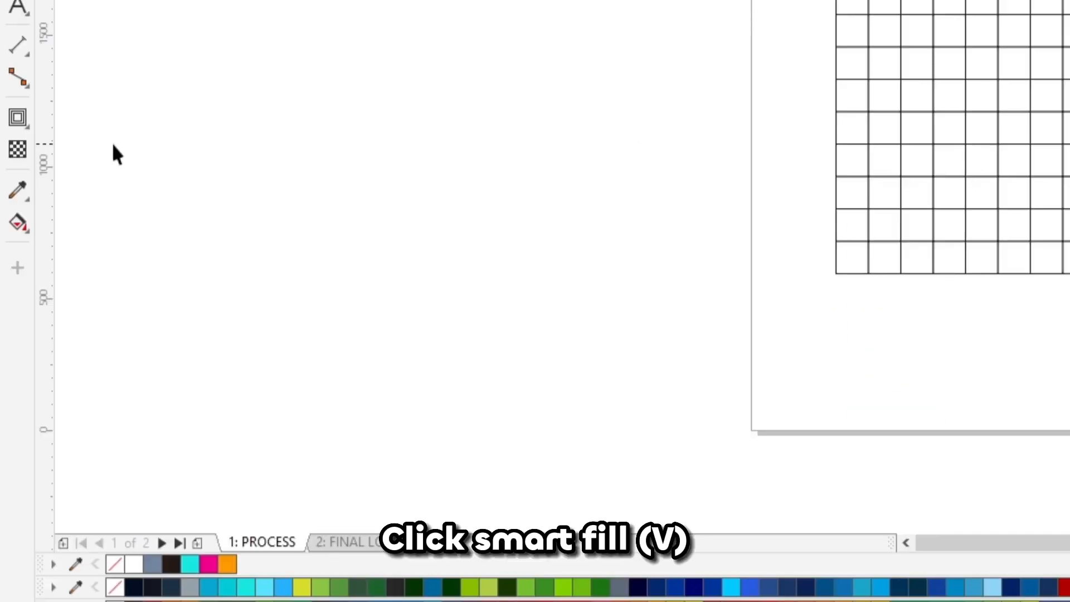
# Smart-fill grid cells in blue-grey: row 5 columns 1 and 2, column 3 rows 4 and 3, and column 4 row 2.
pyautogui.click(26, 223)
pyautogui.click(105, 244)
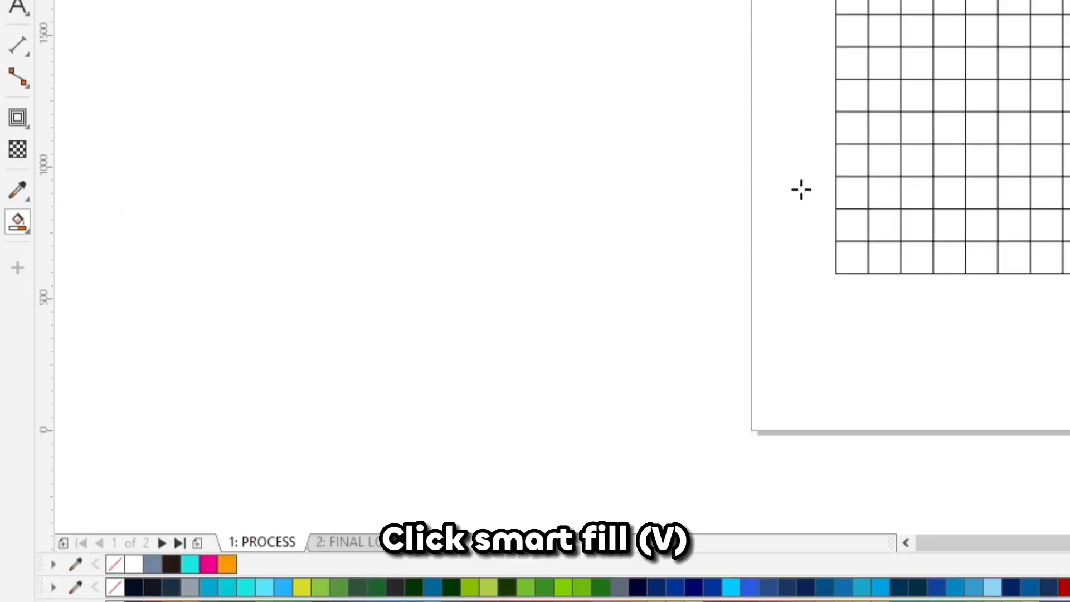
pyautogui.scroll(2, 1058, 112)
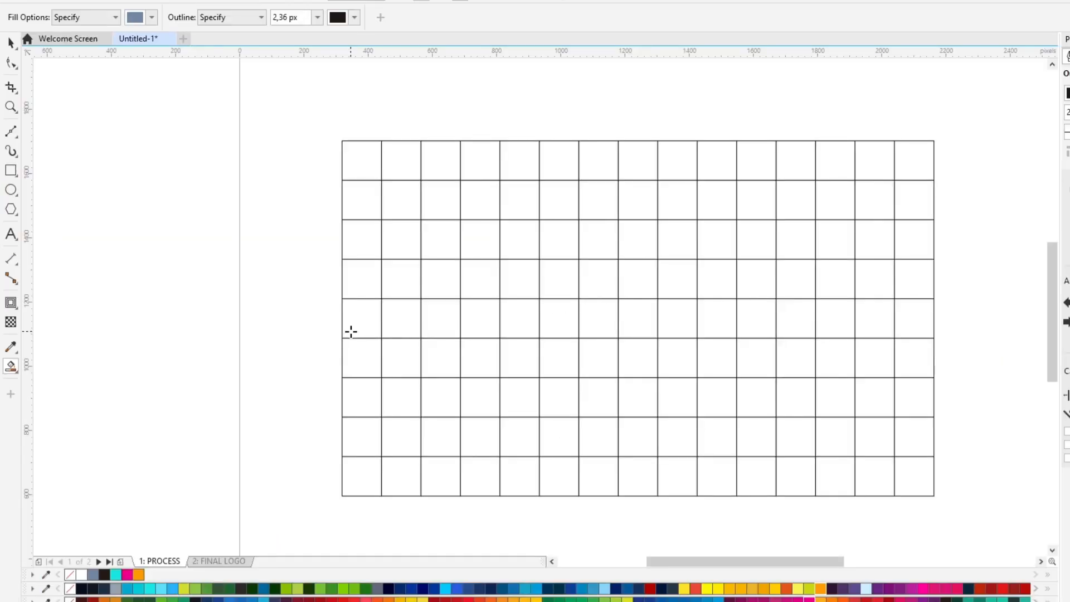
pyautogui.click(354, 330)
pyautogui.click(394, 328)
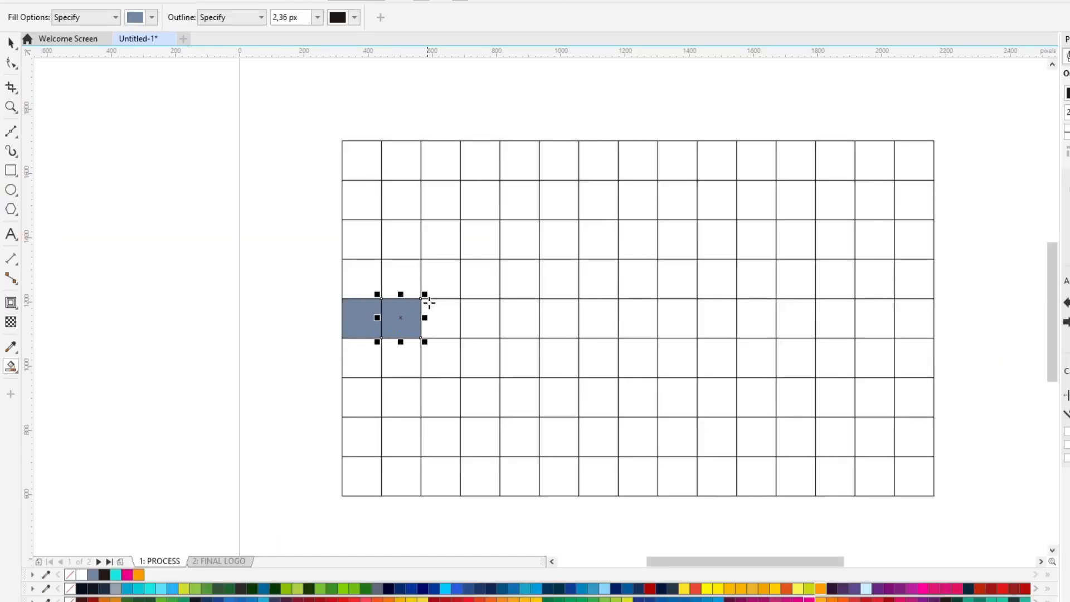
pyautogui.click(446, 282)
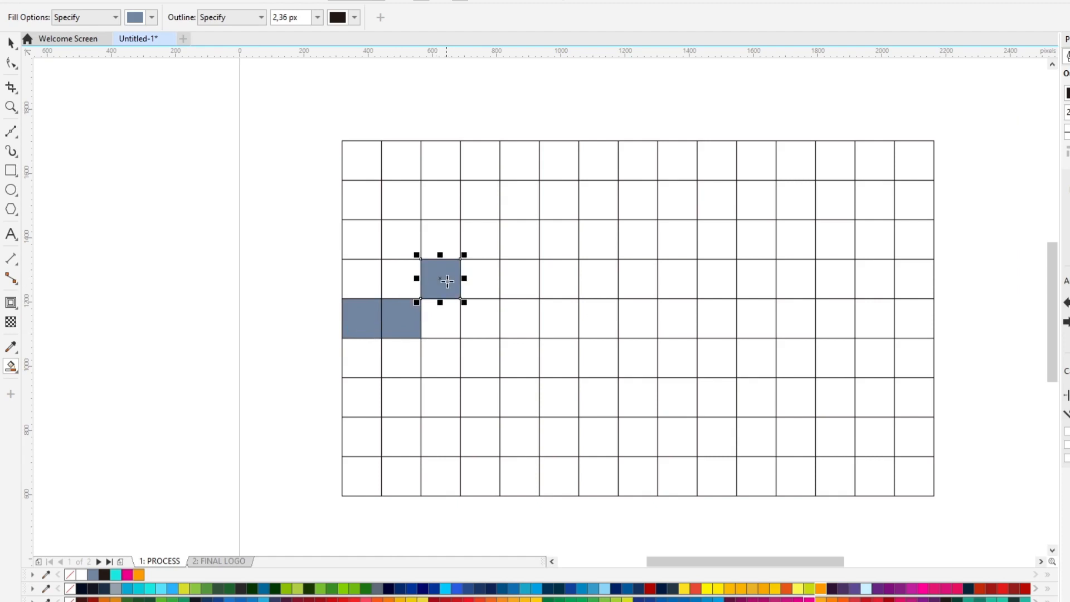
pyautogui.click(458, 242)
pyautogui.click(475, 208)
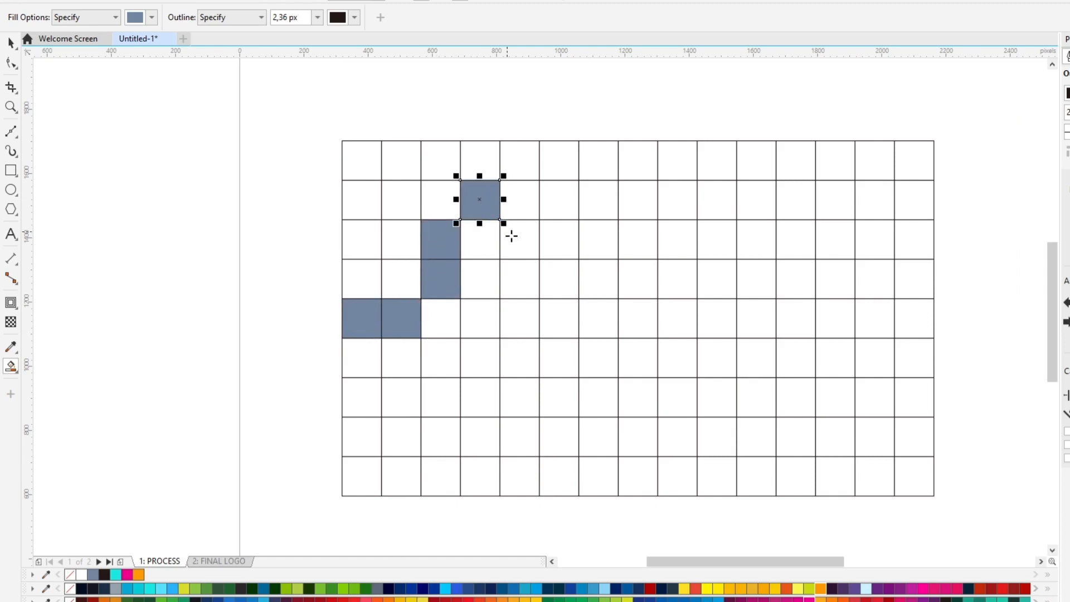
# Smart-fill the descending stroke of the pulse: column 5 from row 3 to row 7, and column 6 in row 8.
pyautogui.click(515, 240)
pyautogui.click(529, 279)
pyautogui.click(530, 317)
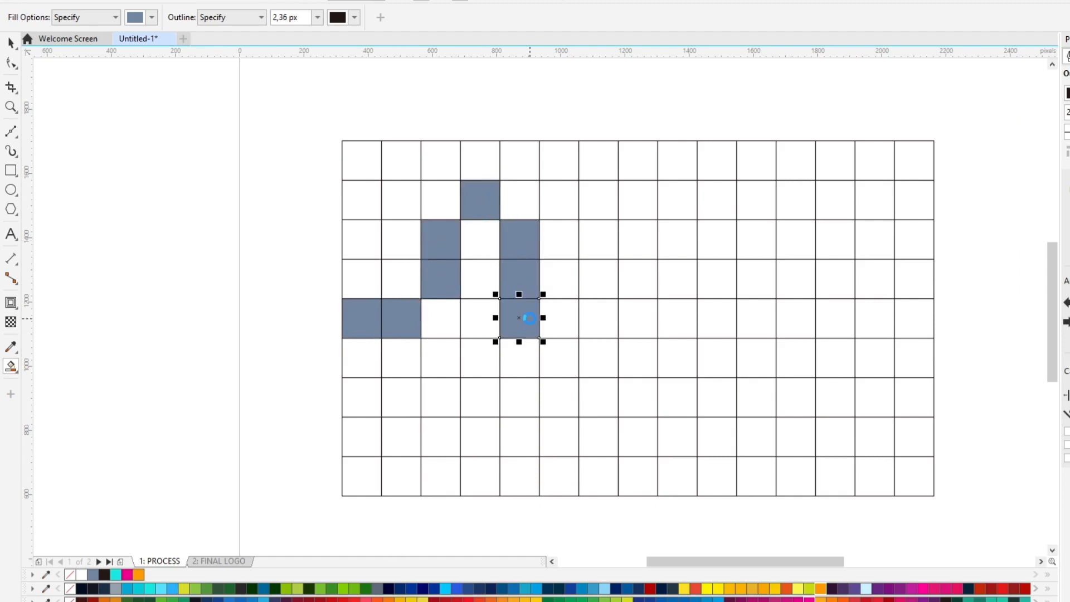
pyautogui.click(522, 357)
pyautogui.click(529, 394)
pyautogui.click(549, 438)
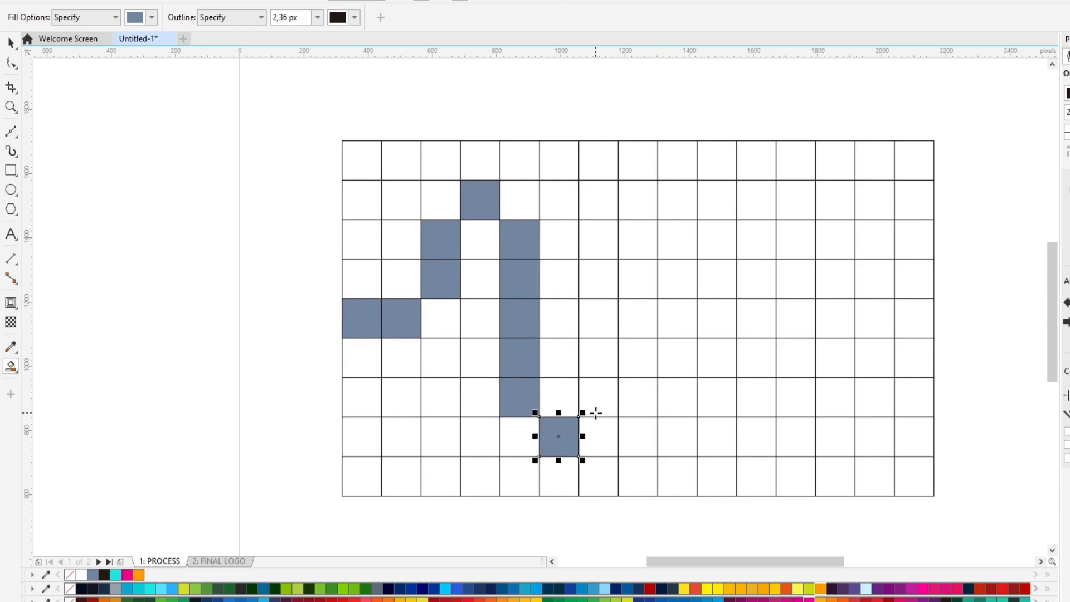
# Smart-fill the rising stroke of the pulse: column 7 from row 7 up to row 4, and column 8 in row 3.
pyautogui.click(610, 390)
pyautogui.click(607, 356)
pyautogui.click(597, 315)
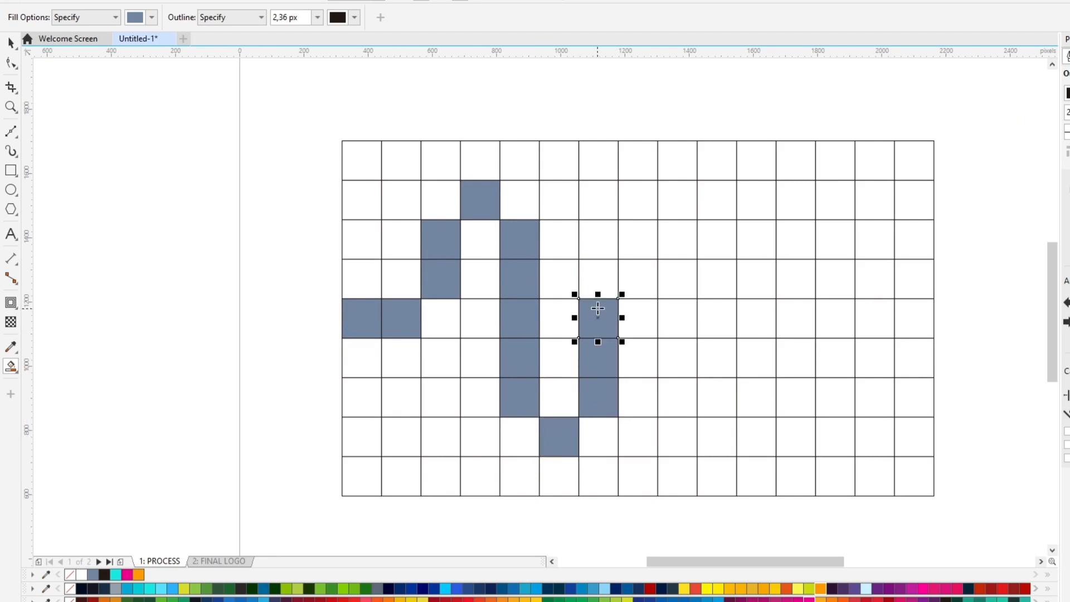
pyautogui.click(595, 277)
pyautogui.click(635, 238)
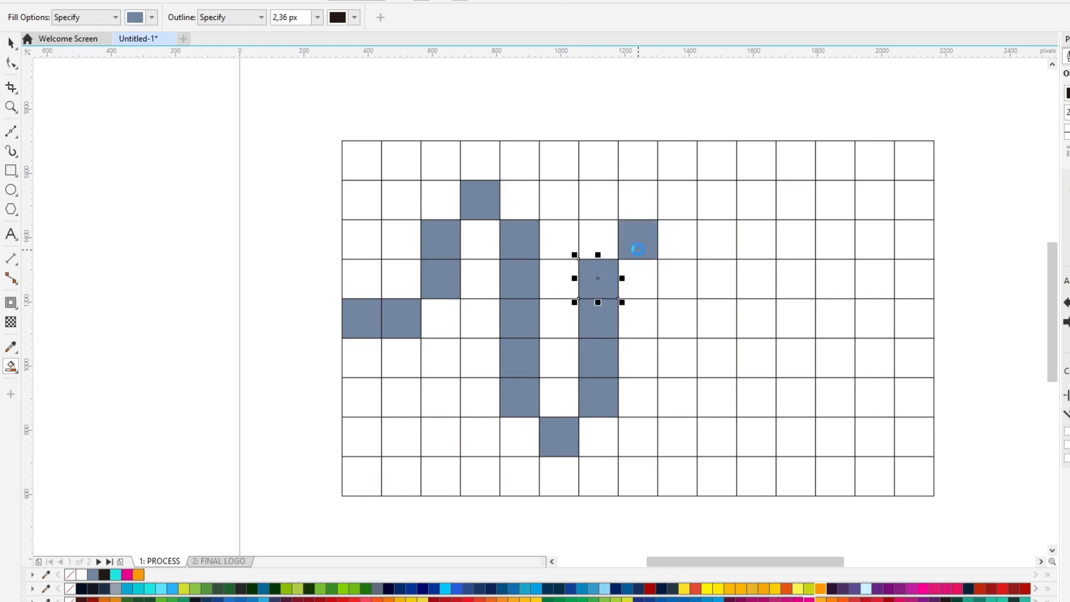
# Smart-fill the pulse's tail: column 9 in rows 4 and 5, and columns 10 and 11 in row 5.
pyautogui.click(681, 287)
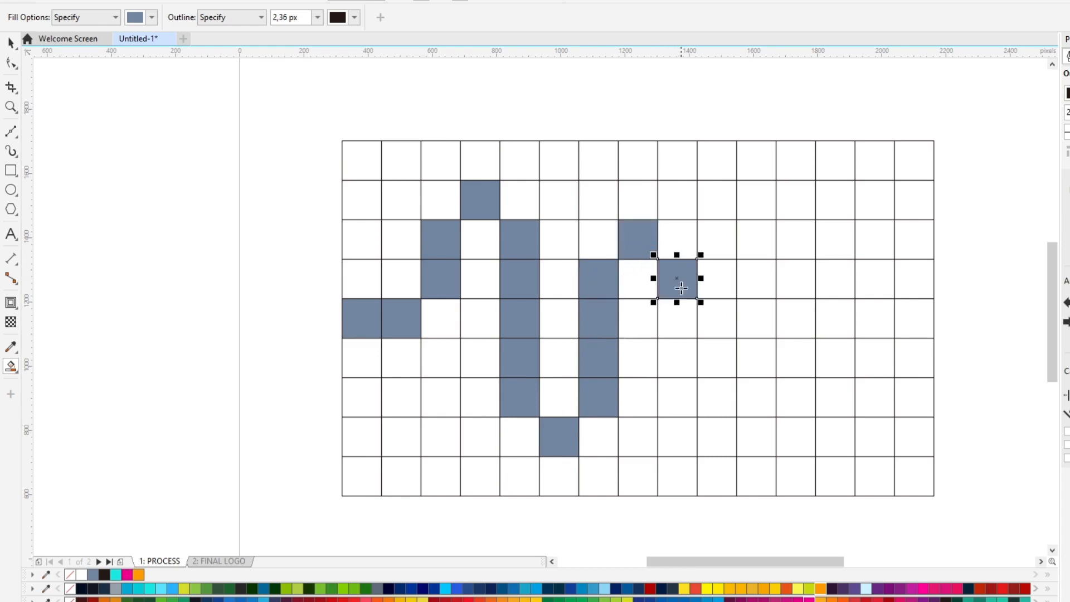
pyautogui.click(690, 323)
pyautogui.click(720, 325)
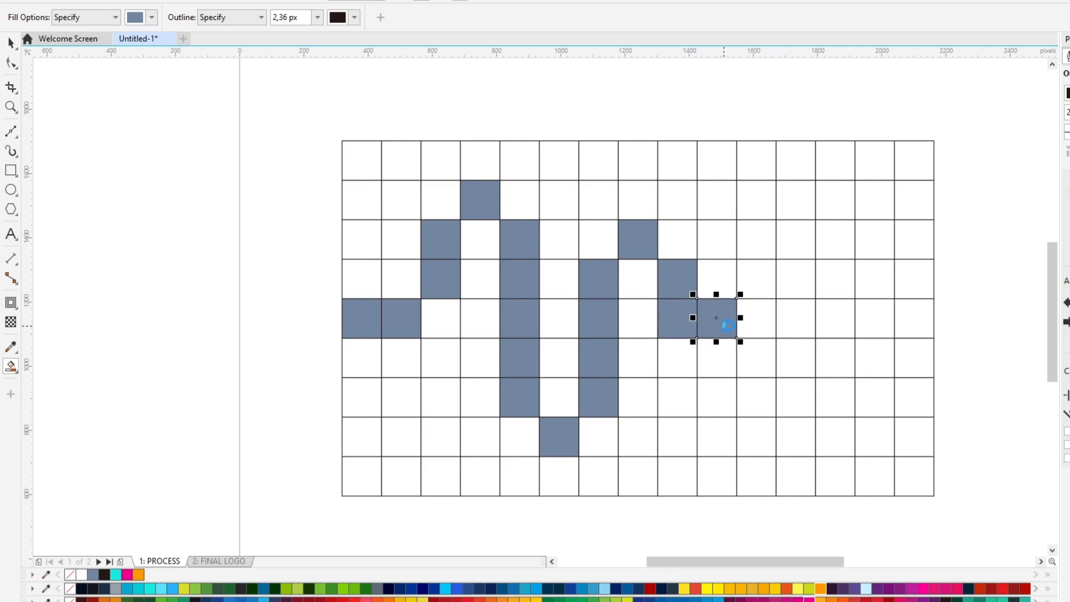
pyautogui.click(756, 325)
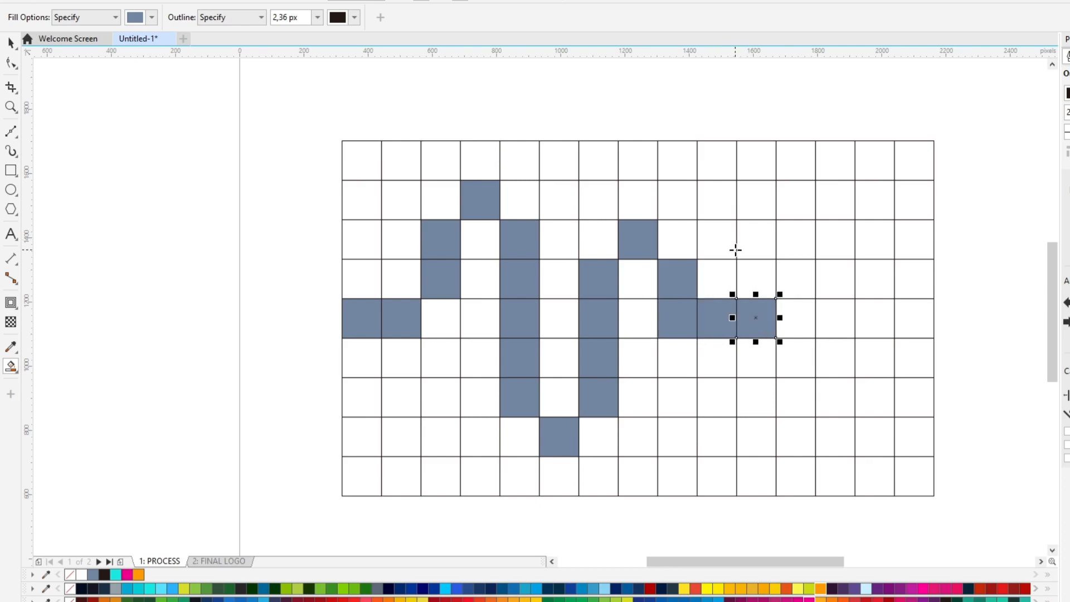
# Delete the guide grid and move the filled pulse about 203 px right and 146 px up.
pyautogui.press('space')
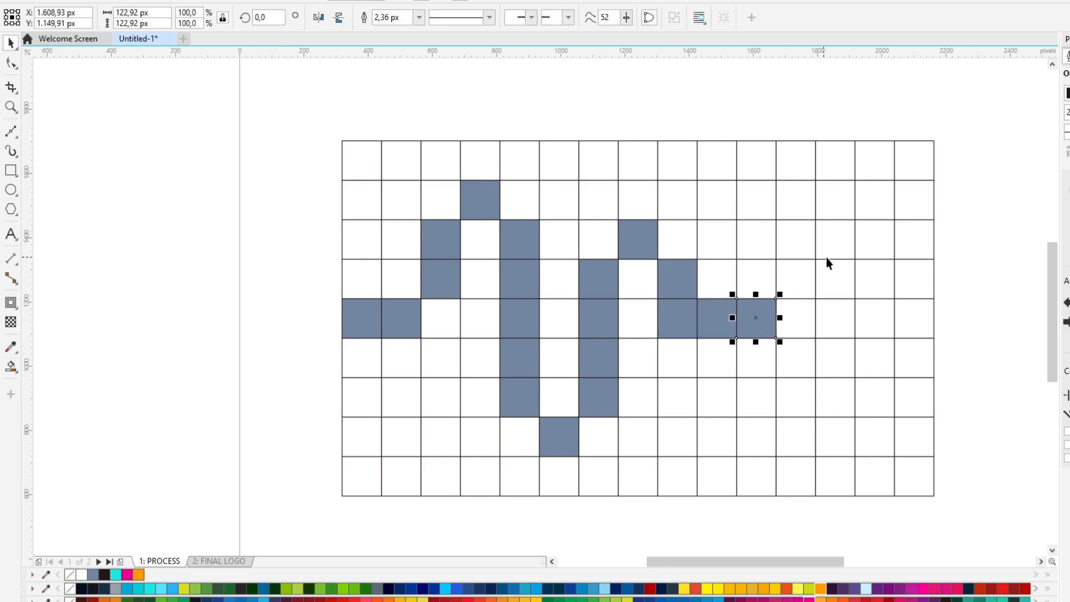
pyautogui.click(838, 257)
pyautogui.press('Delete')
pyautogui.scroll(-2, 801, 278)
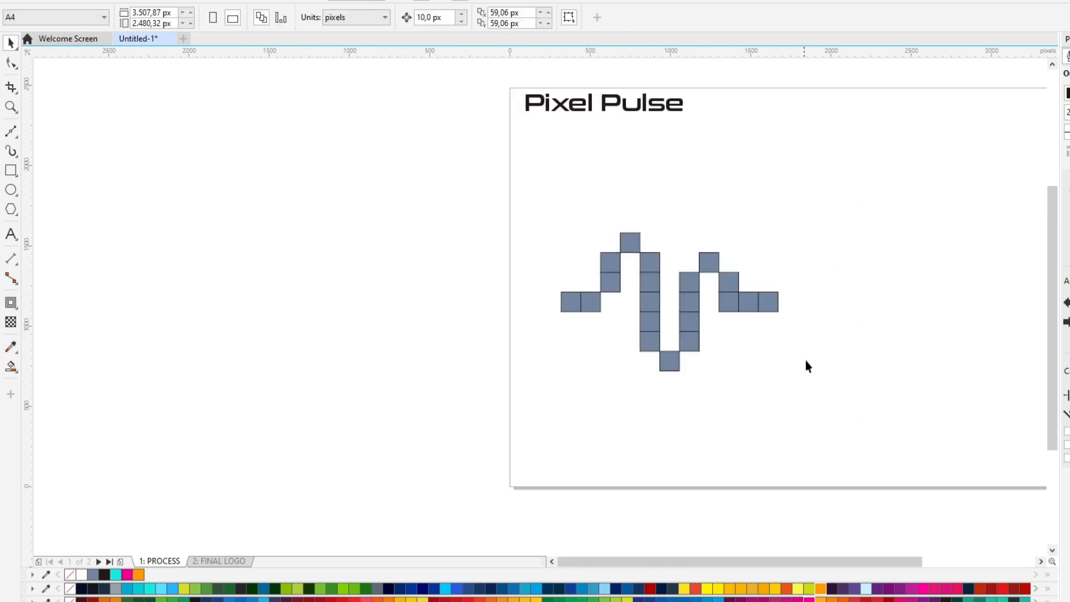
pyautogui.moveTo(585, 255); pyautogui.dragTo(585, 254)
pyautogui.moveTo(650, 252); pyautogui.dragTo(682, 229)
# Add a mirrored copy of the second square, scaled to about 70 px, at its lower-right corner.
pyautogui.scroll(2, 766, 247)
pyautogui.click(497, 318)
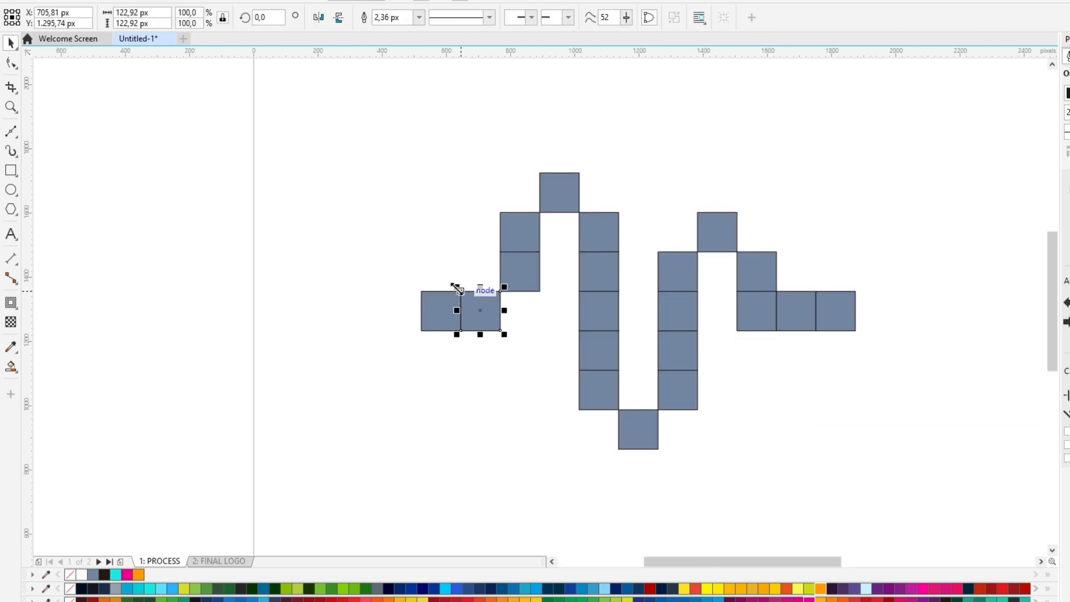
pyautogui.moveTo(454, 287); pyautogui.dragTo(517, 376)
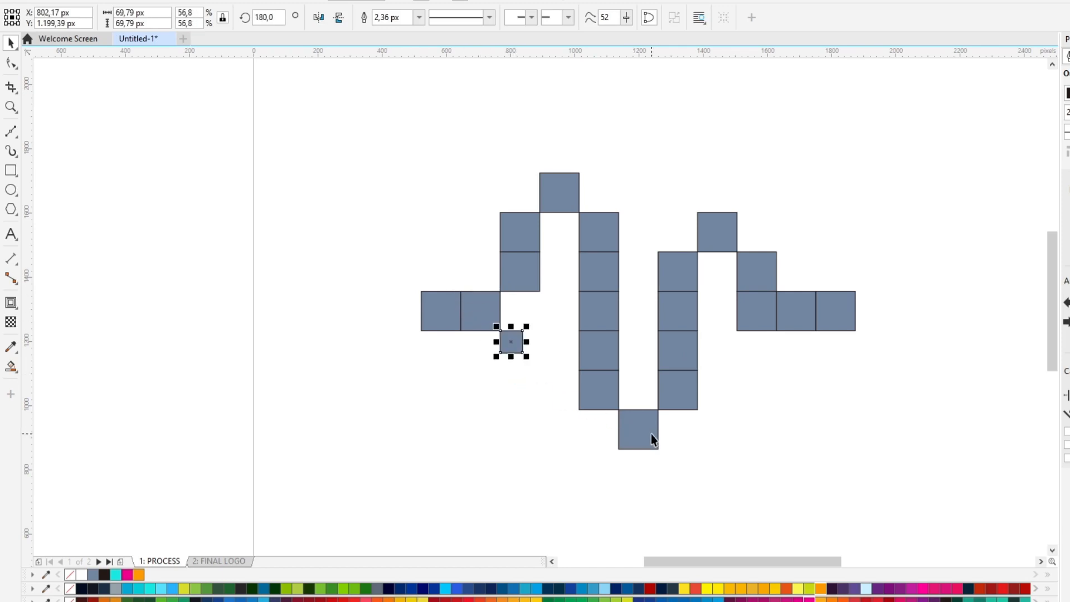
# Add two small diagonally touching squares, about 68 px and 49 px, above the gap between the two tall columns.
pyautogui.click(603, 226)
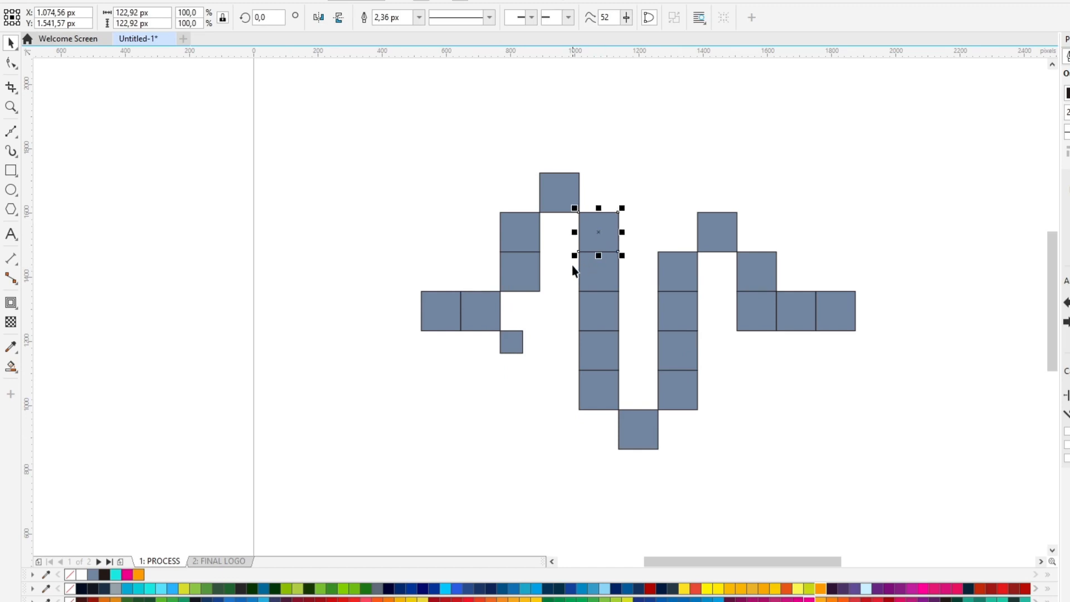
pyautogui.moveTo(576, 255); pyautogui.dragTo(664, 231)
pyautogui.rightClick(664, 231)
pyautogui.click(722, 247)
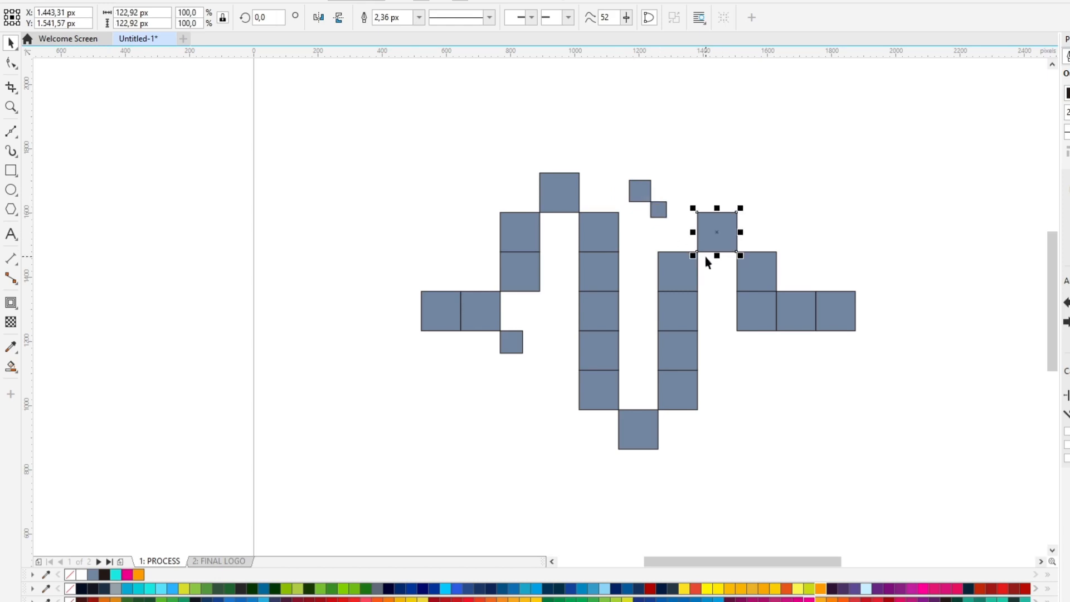
# Add a scaled copy about 54 px wide of the second tall column's lowest square, below and right of that column.
pyautogui.click(675, 384)
pyautogui.moveTo(654, 370); pyautogui.dragTo(709, 413)
pyautogui.rightClick(705, 420)
# Add a 55.2 px square and a 32.29 px square, touching diagonally, below the lower-left corner of the pulse's tail.
pyautogui.click(771, 302)
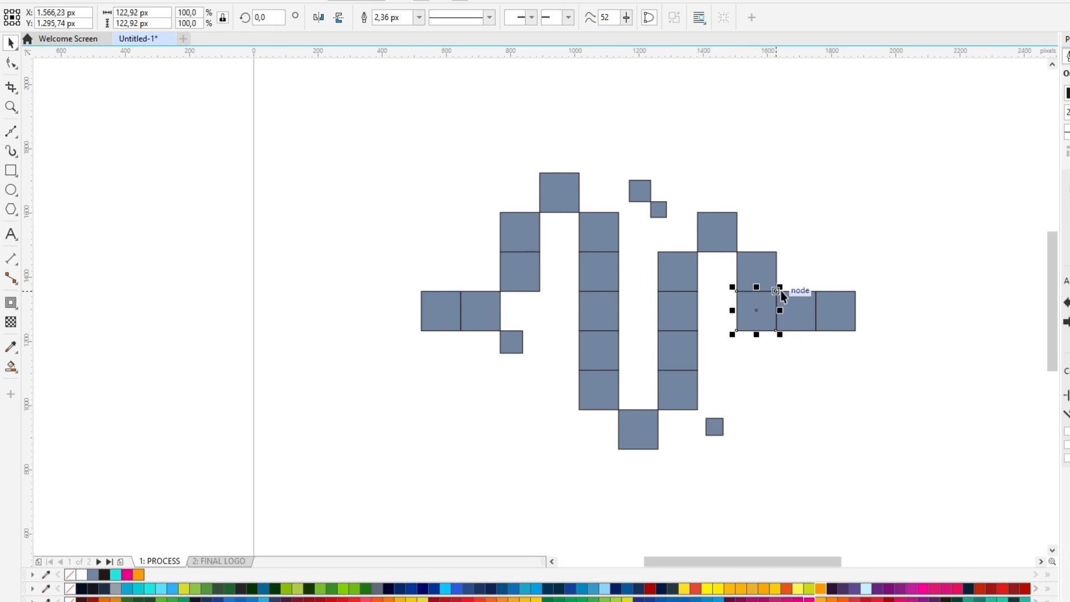
pyautogui.click(793, 253)
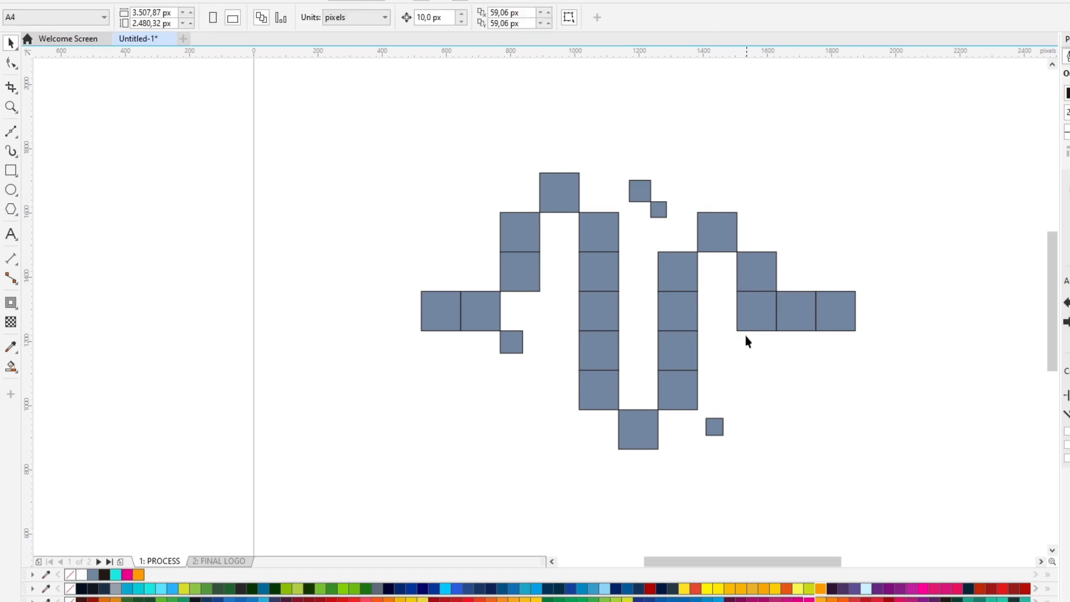
pyautogui.click(763, 303)
pyautogui.moveTo(778, 287); pyautogui.dragTo(750, 366)
pyautogui.click(776, 378)
# Move the 55.2 px square down and left, away from the tail, and reattach the 32.29 px square to its lower-right corner.
pyautogui.scroll(-3, 764, 275)
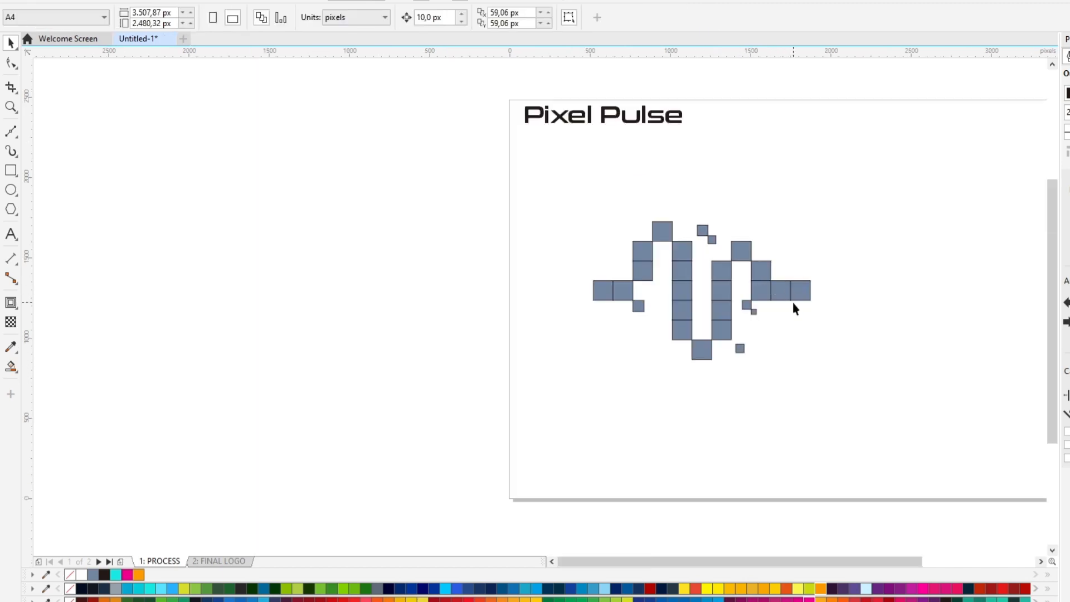
pyautogui.scroll(3, 793, 306)
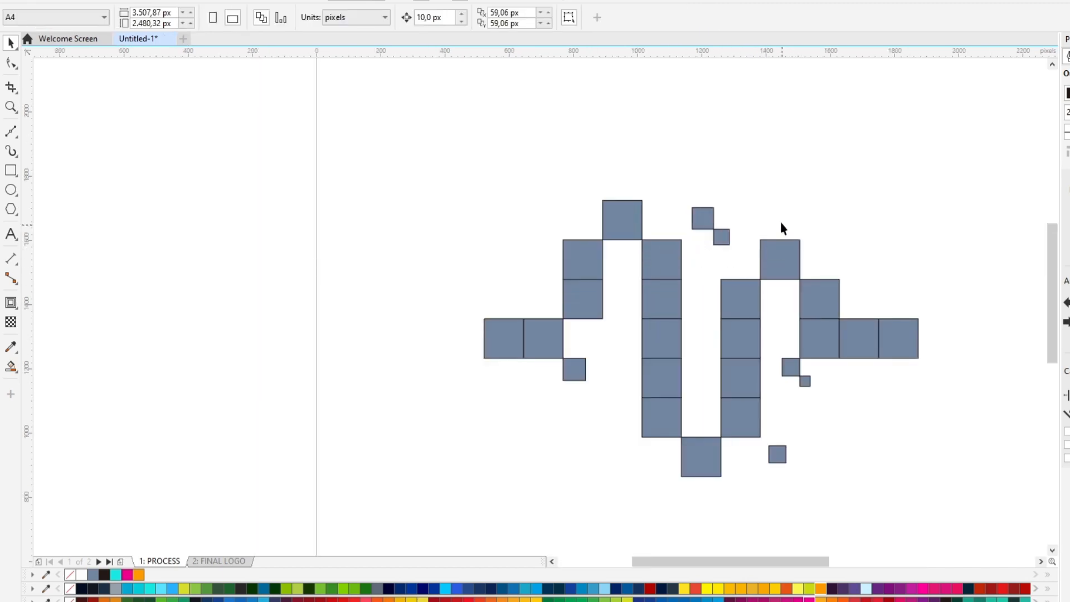
pyautogui.scroll(2, 801, 379)
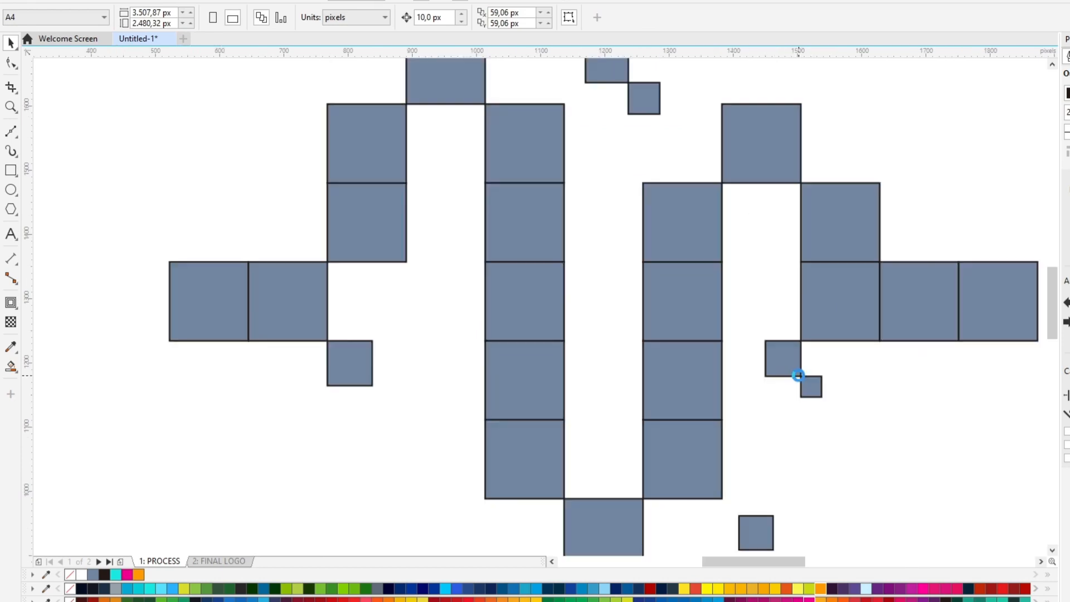
pyautogui.click(789, 363)
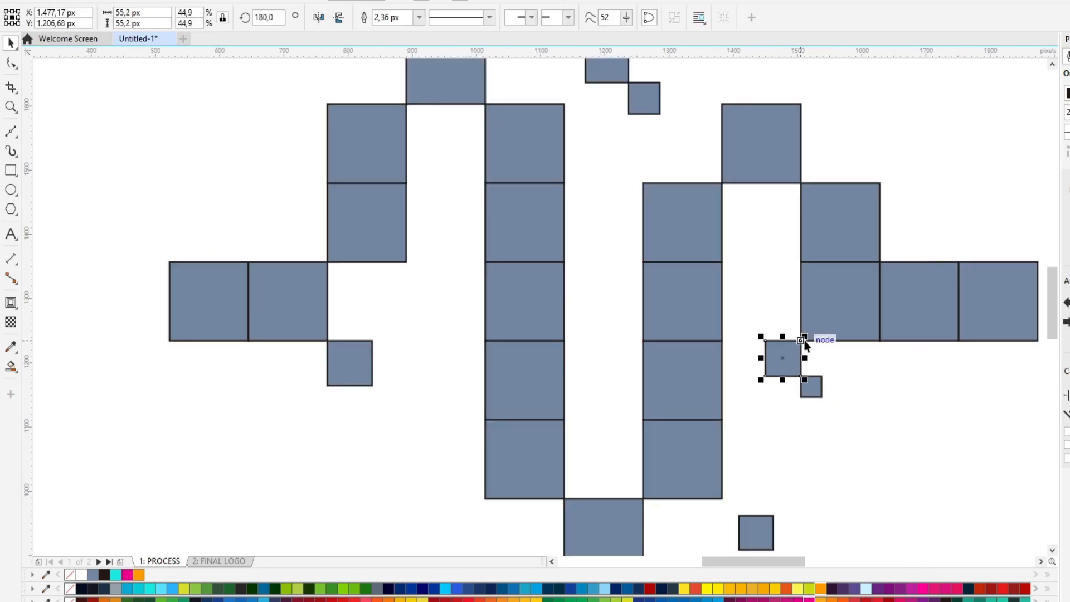
pyautogui.moveTo(804, 340); pyautogui.dragTo(784, 354)
pyautogui.click(806, 388)
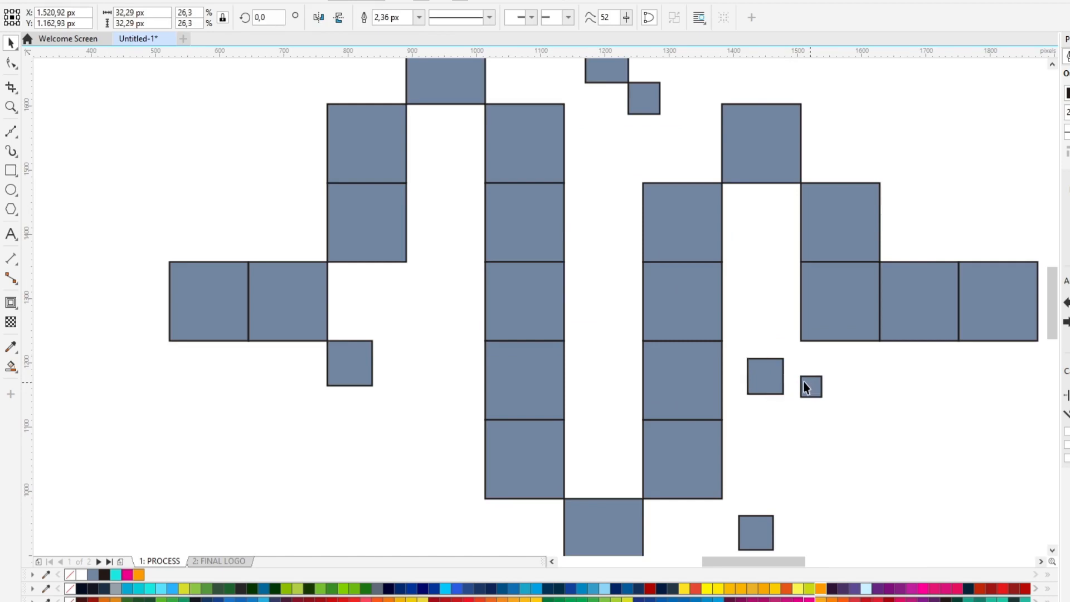
pyautogui.moveTo(806, 388); pyautogui.dragTo(546, 258)
pyautogui.click(784, 360)
# Fill all squares of the pulse with magenta and remove their outlines.
pyautogui.scroll(-3, 735, 351)
pyautogui.click(127, 574)
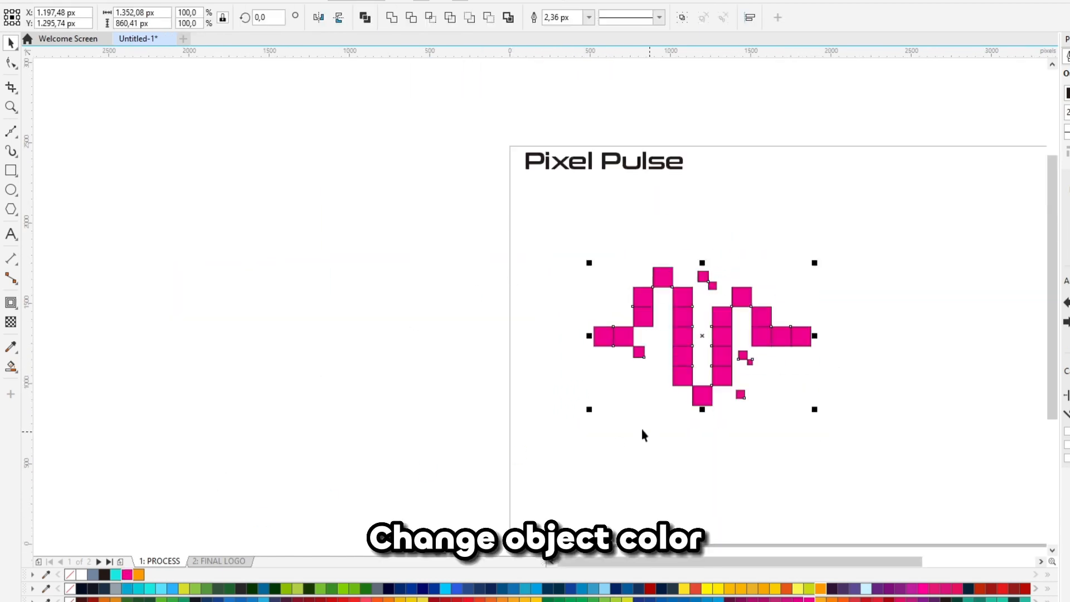
pyautogui.rightClick(69, 574)
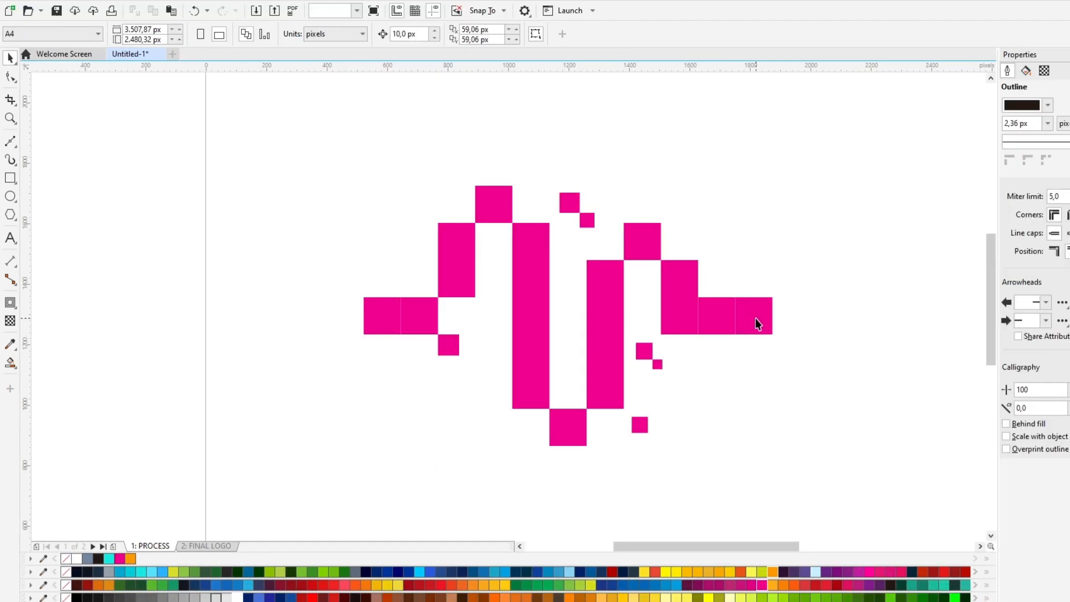
# Place a copy of the rightmost tail square, scaled to about 60 px, above it and align their right edges.
pyautogui.click(755, 323)
pyautogui.scroll(2, 755, 323)
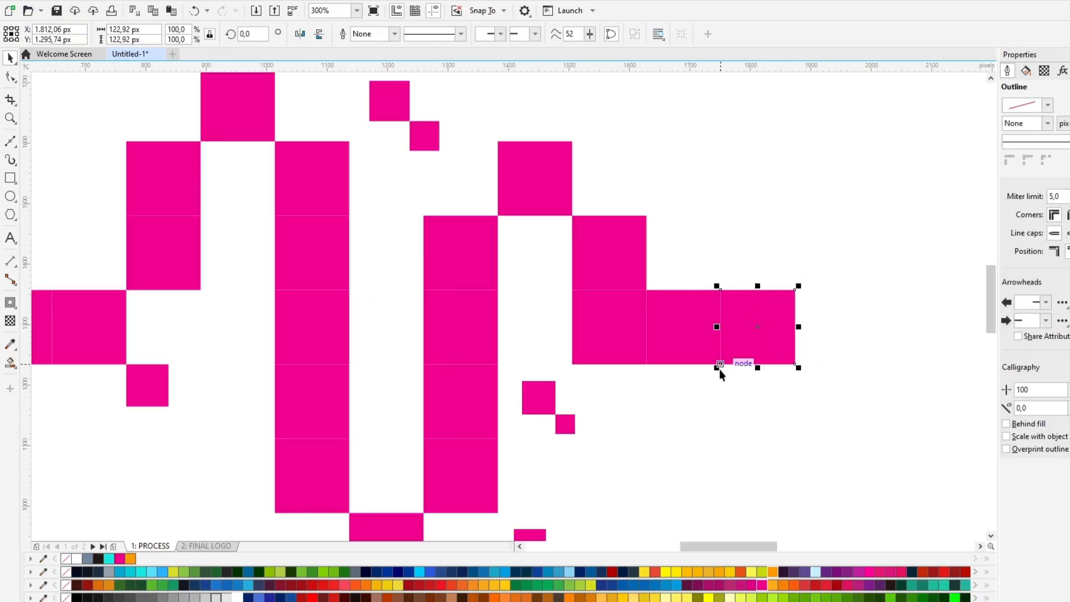
pyautogui.moveTo(719, 369); pyautogui.dragTo(773, 240)
pyautogui.keyDown('shift'); pyautogui.click(781, 323); pyautogui.keyUp('shift')
pyautogui.press('r')
pyautogui.click(822, 321)
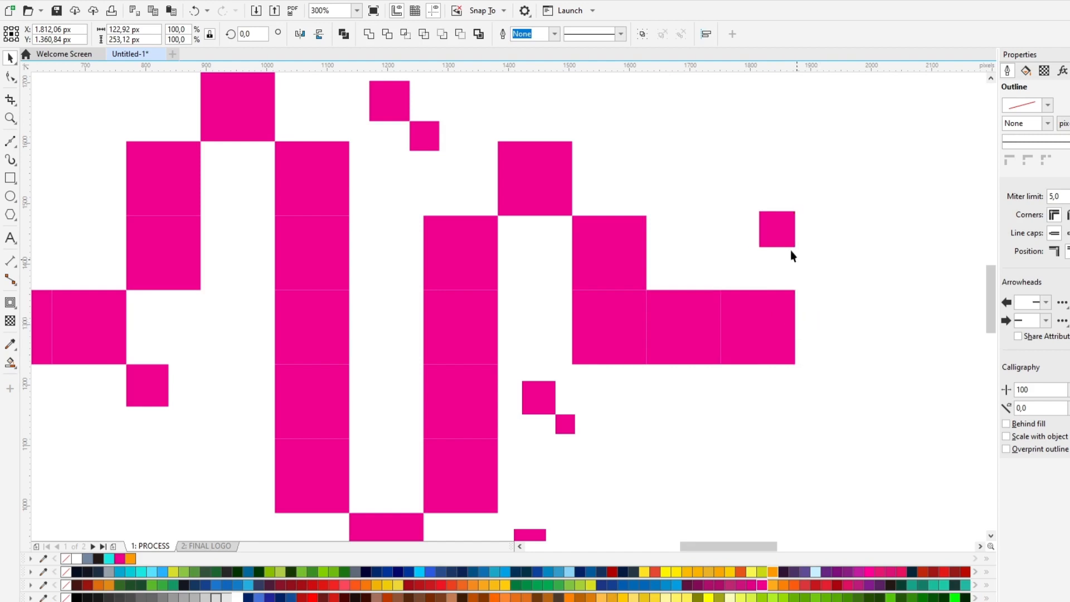
# Add a 53.12 px copy diagonally off the upper-left corner of the square above the right tail and enlarge the original to 69.79 px.
pyautogui.click(794, 224)
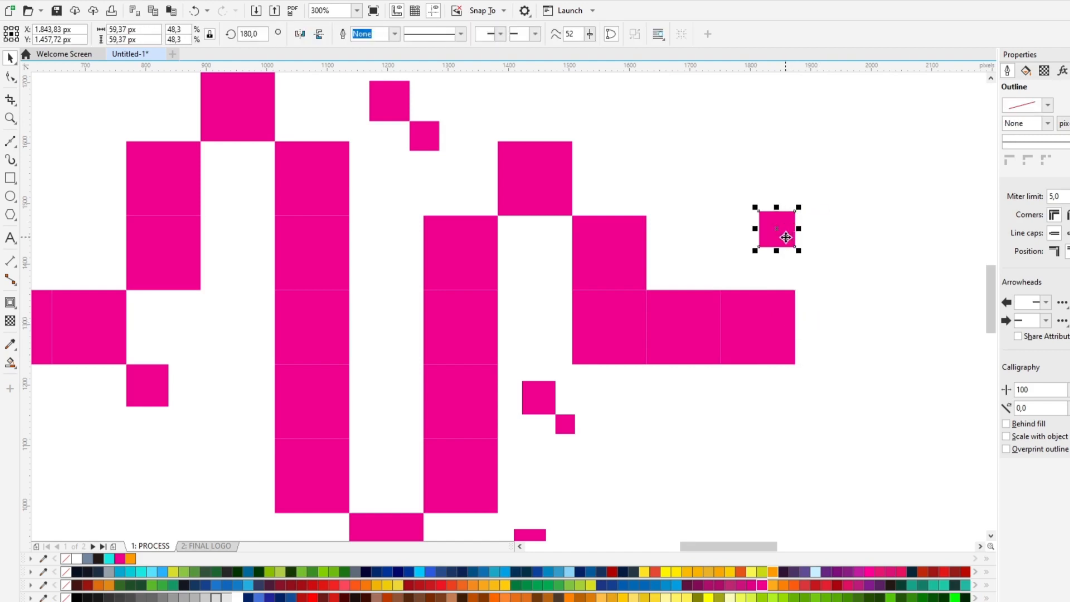
pyautogui.moveTo(786, 238); pyautogui.dragTo(749, 185)
pyautogui.click(758, 200)
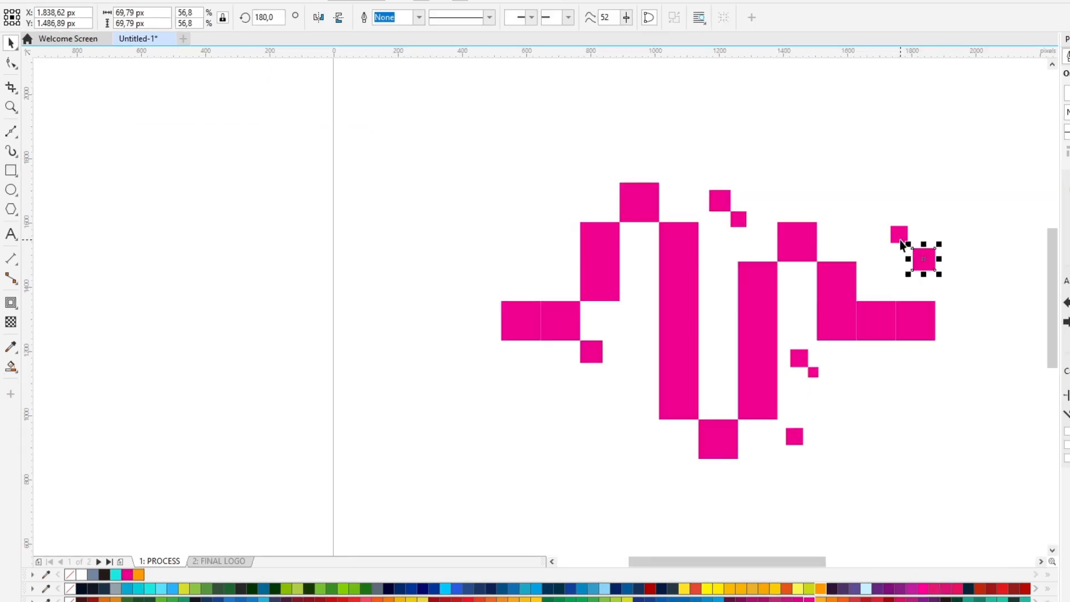
# Move the two diagonally arranged squares above the right tail slightly to the left together.
pyautogui.keyDown('shift'); pyautogui.click(900, 241); pyautogui.keyUp('shift')
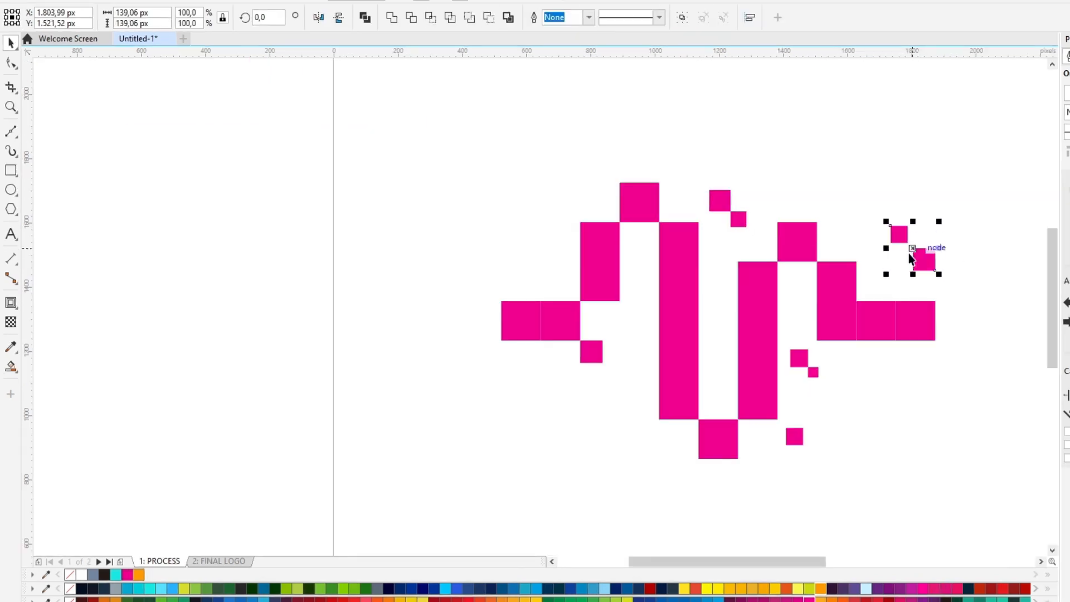
pyautogui.moveTo(908, 253); pyautogui.dragTo(890, 265)
pyautogui.press('Escape')
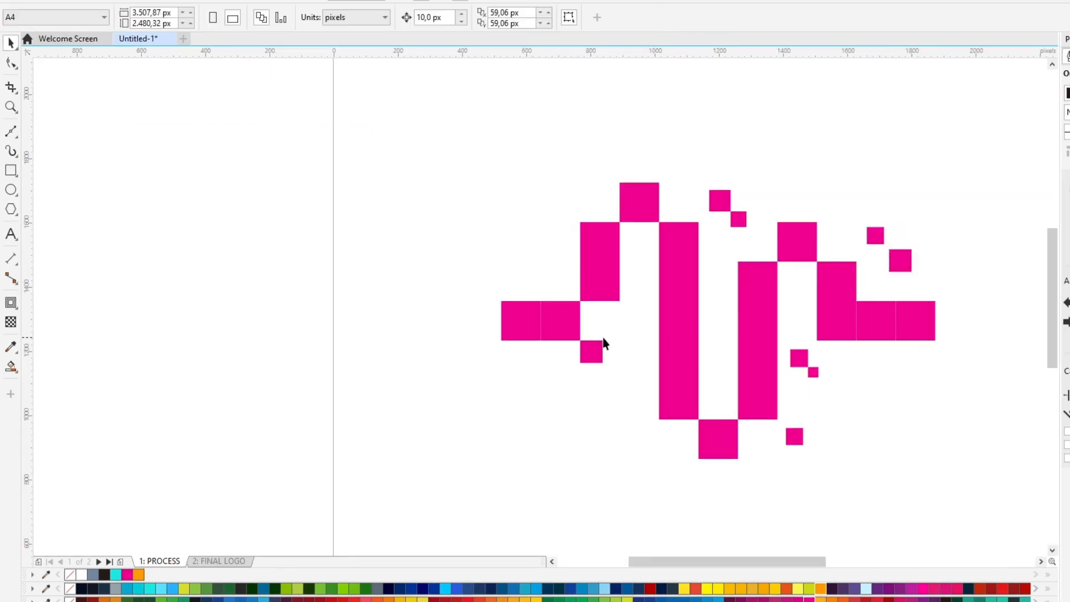
# Place a copy of the small square below the left tail above the left end of the pulse.
pyautogui.click(595, 357)
pyautogui.moveTo(595, 358); pyautogui.dragTo(540, 271)
pyautogui.press('Escape')
pyautogui.scroll(-2, 624, 279)
pyautogui.scroll(2, 731, 315)
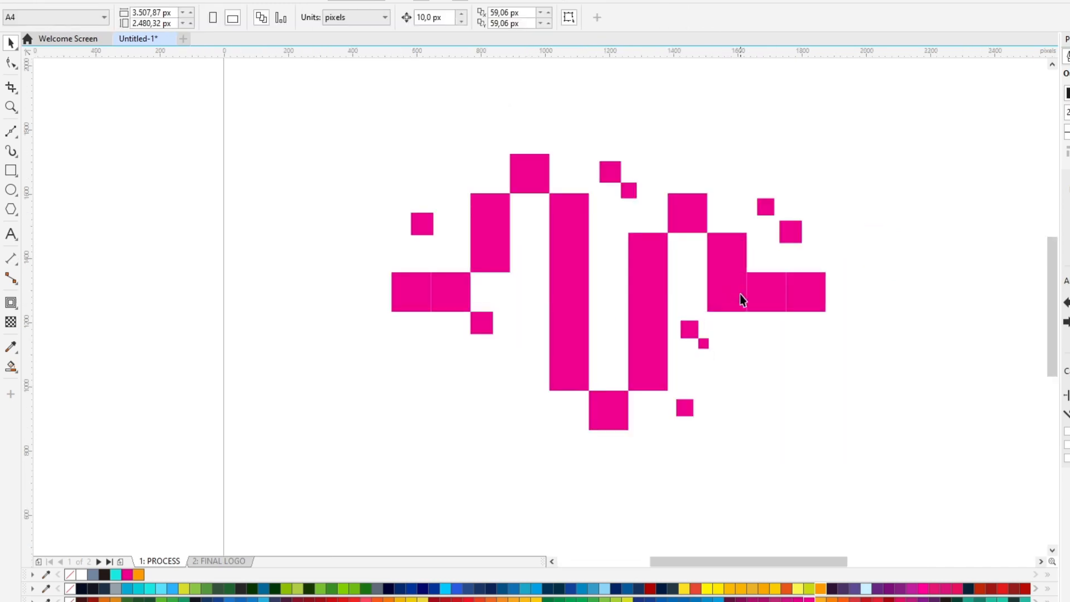
# Attach the 53.12 px square to the upper-right corner of the block above the right tail and delete the 69.79 px square.
pyautogui.moveTo(765, 209)
pyautogui.mouseDown()
pyautogui.moveTo(783, 203)
pyautogui.moveTo(770, 185)
pyautogui.moveTo(756, 209)
pyautogui.mouseUp()
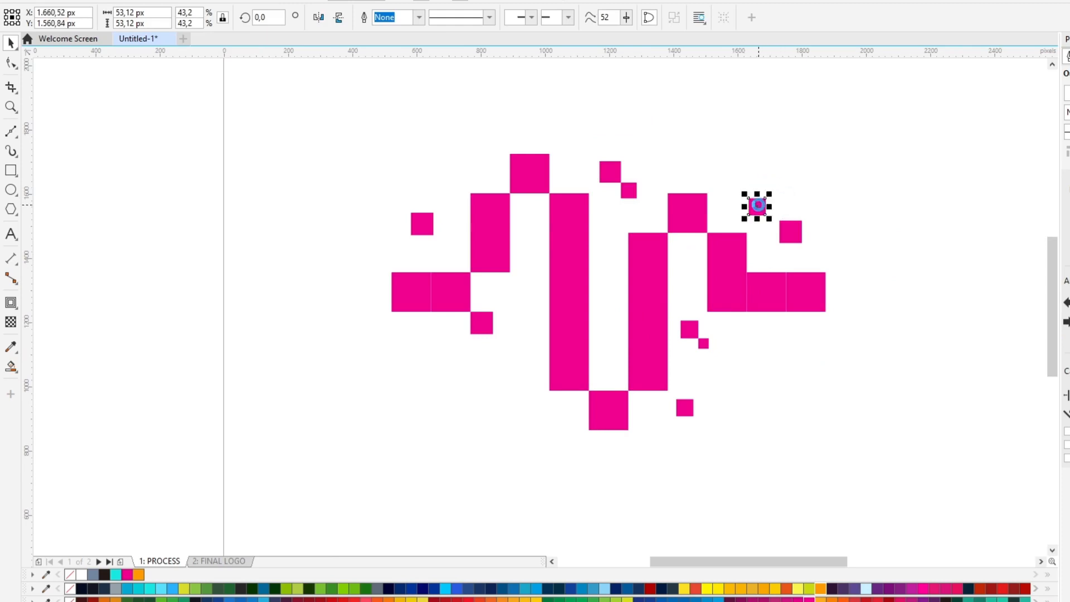
pyautogui.click(783, 239)
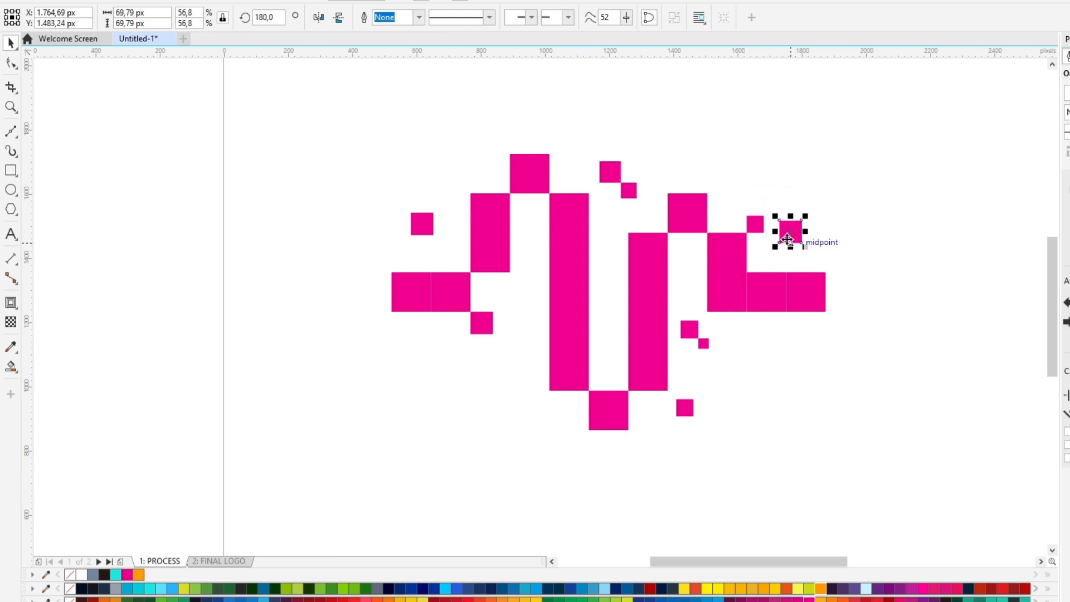
pyautogui.press('Delete')
pyautogui.click(737, 304)
pyautogui.click(751, 345)
pyautogui.scroll(-2, 757, 322)
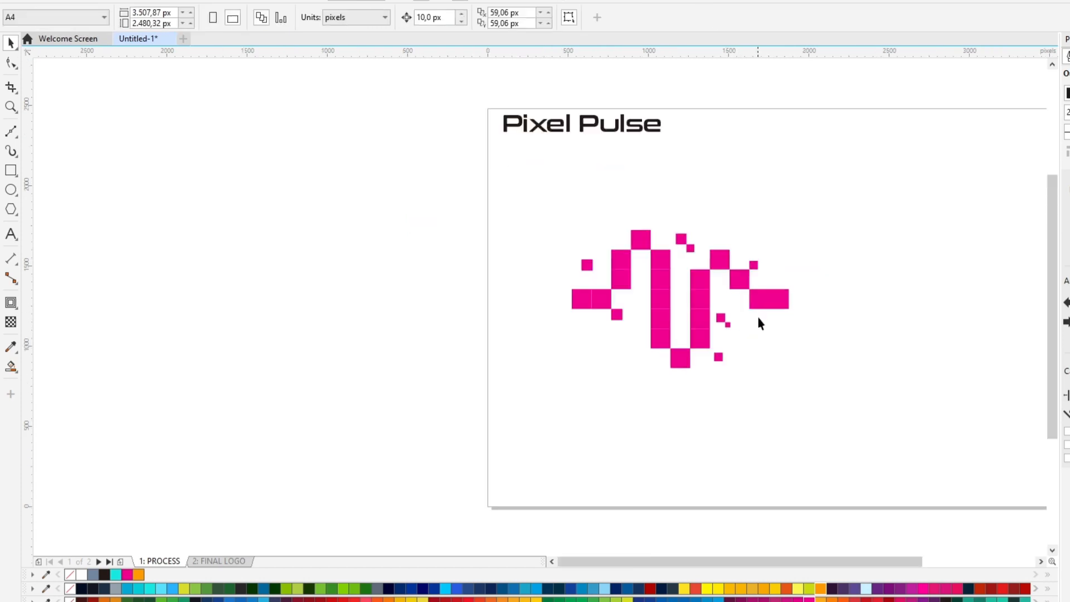
pyautogui.hotkey('ctrl', 'z')
# Weld all squares of the pulse into one shape and move it up and slightly right on the page.
pyautogui.moveTo(829, 415); pyautogui.dragTo(508, 198)
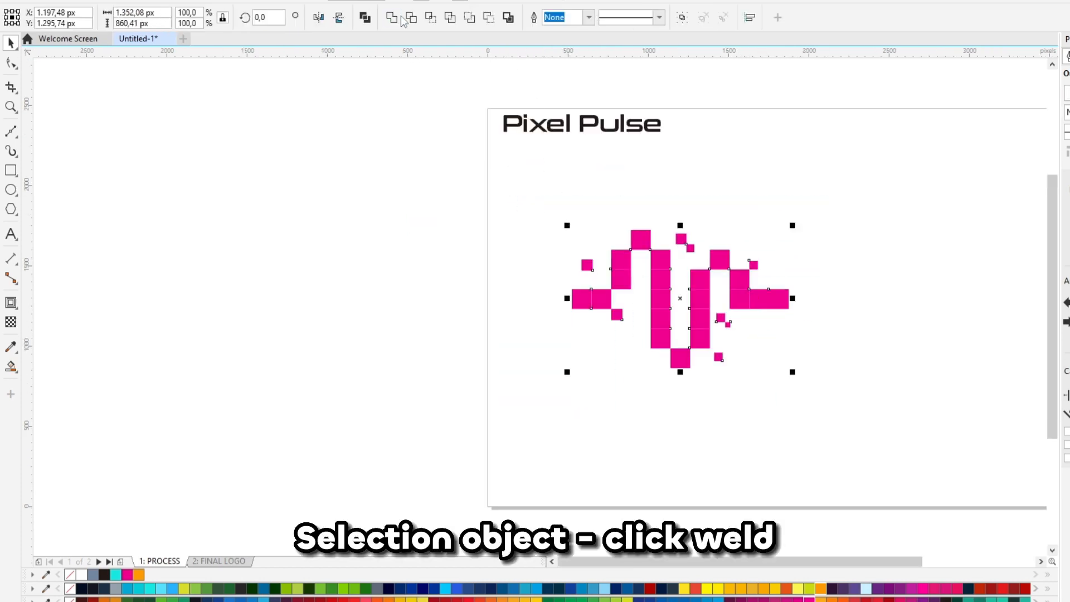
pyautogui.click(392, 17)
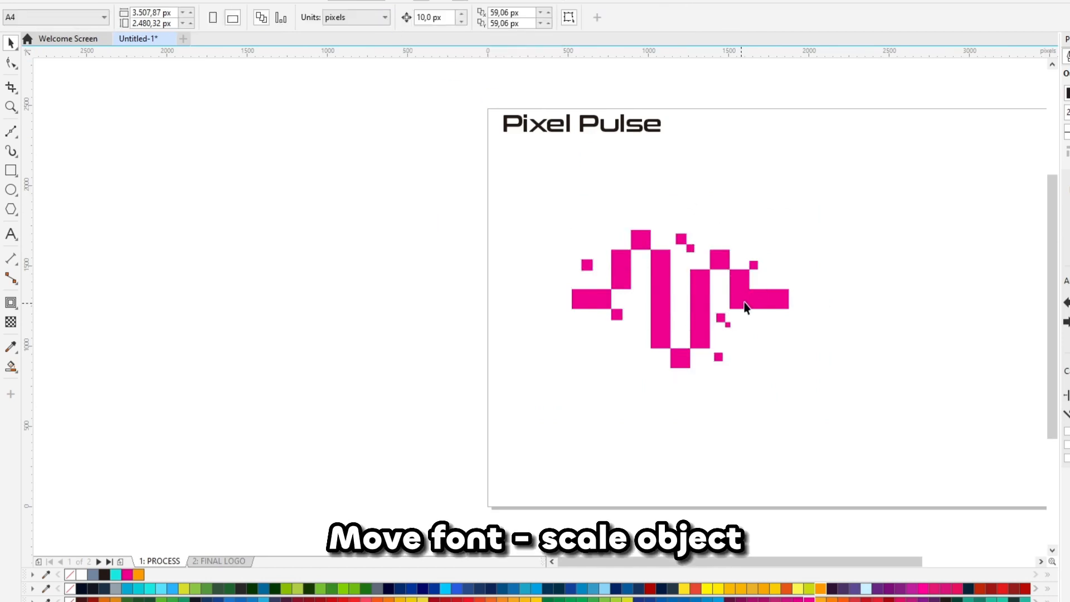
pyautogui.moveTo(745, 303); pyautogui.dragTo(767, 248)
# Place the "Pixel Pulse" text centred below the pulse shape.
pyautogui.click(588, 160)
pyautogui.moveTo(586, 131); pyautogui.dragTo(714, 352)
pyautogui.click(713, 279)
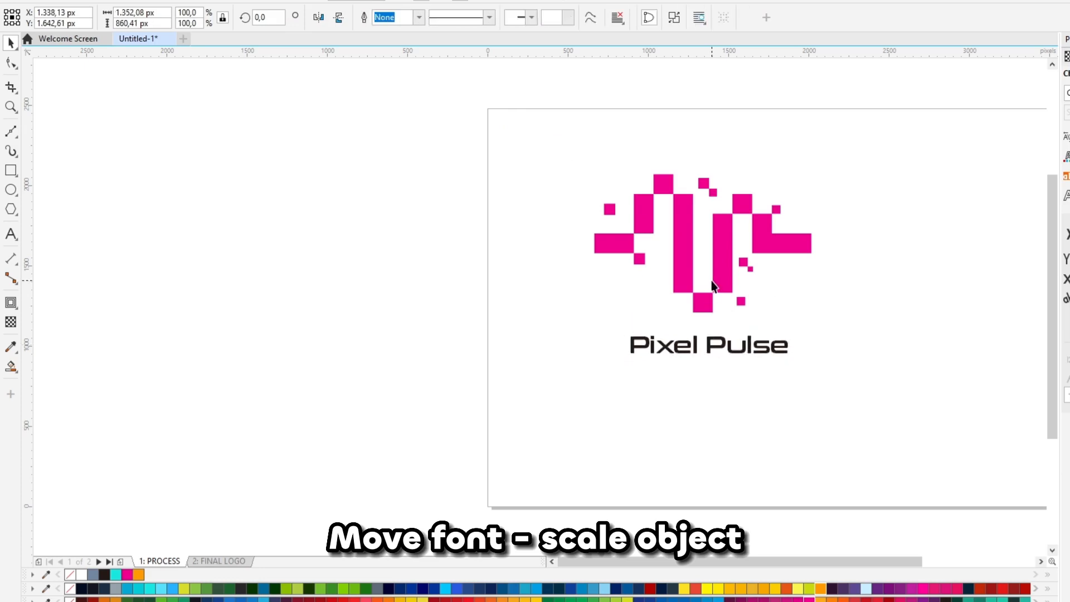
# Scale the pulse shape down to about 696 px wide and centre it above the "Pixel Pulse" text.
pyautogui.click(730, 289)
pyautogui.click(729, 281)
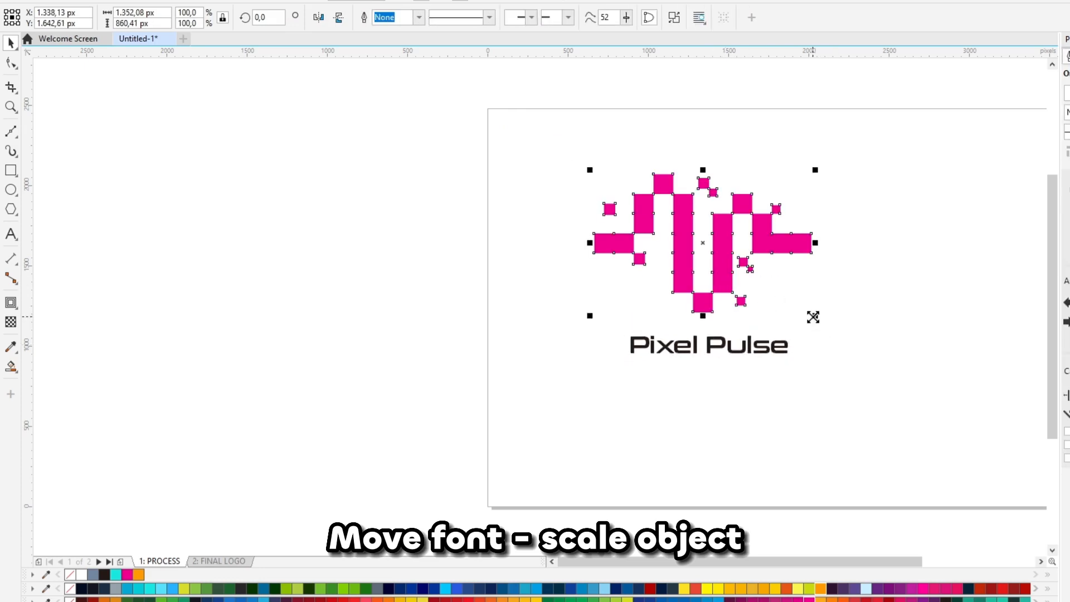
pyautogui.moveTo(813, 317); pyautogui.dragTo(722, 313)
pyautogui.keyDown('shift'); pyautogui.click(756, 348); pyautogui.keyUp('shift')
pyautogui.click(768, 306)
# Fill the "Pixel Pulse" text with black.
pyautogui.scroll(2, 776, 313)
pyautogui.click(746, 371)
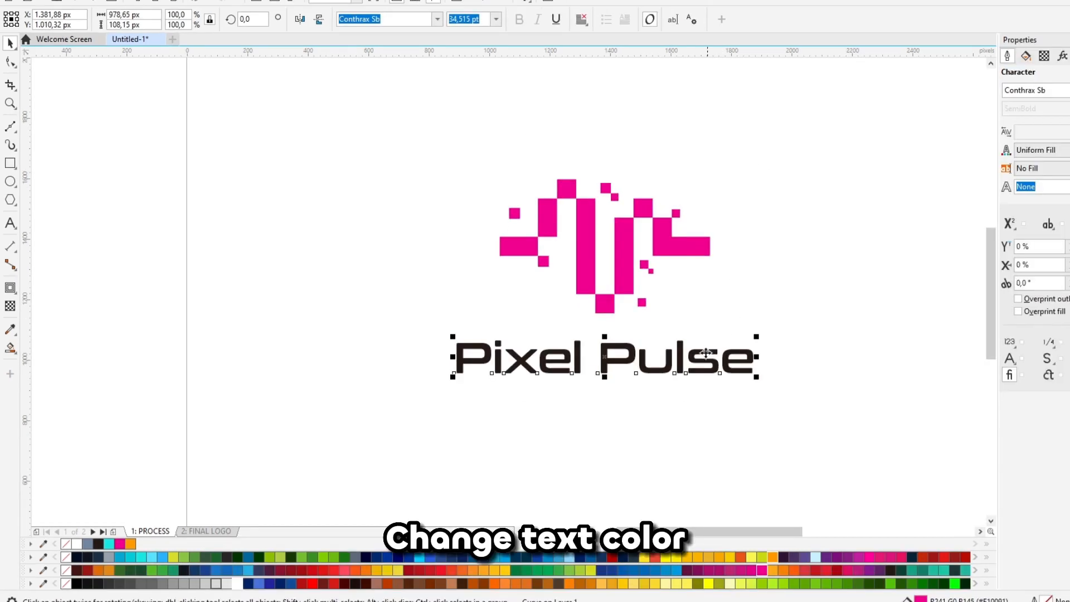
pyautogui.click(76, 582)
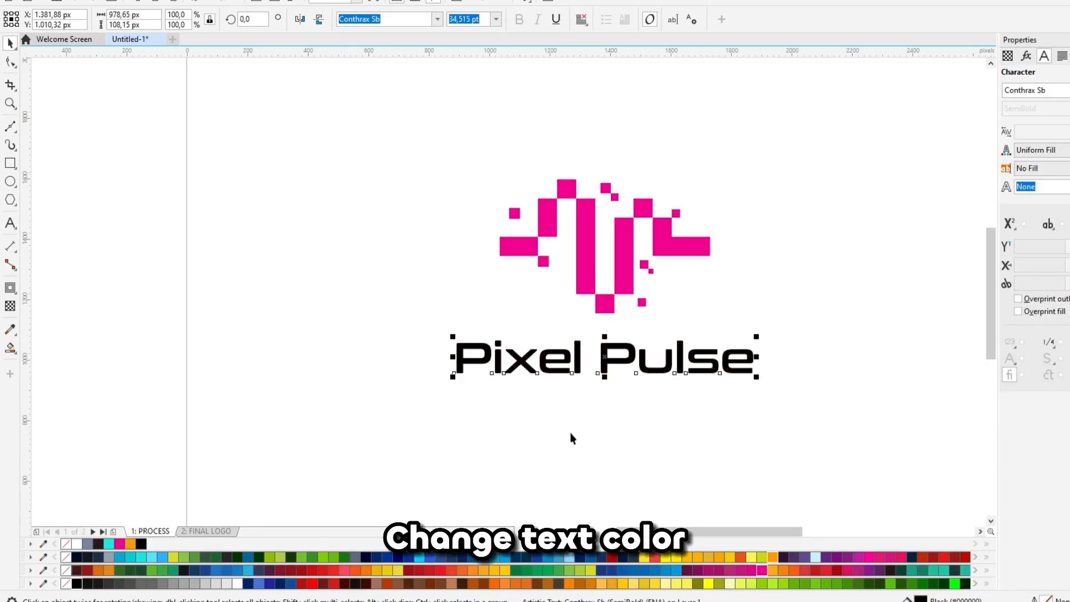
pyautogui.click(620, 406)
# Fill the pulse with a magenta-to-orange linear gradient running diagonally from its upper left to its lower right.
pyautogui.click(623, 287)
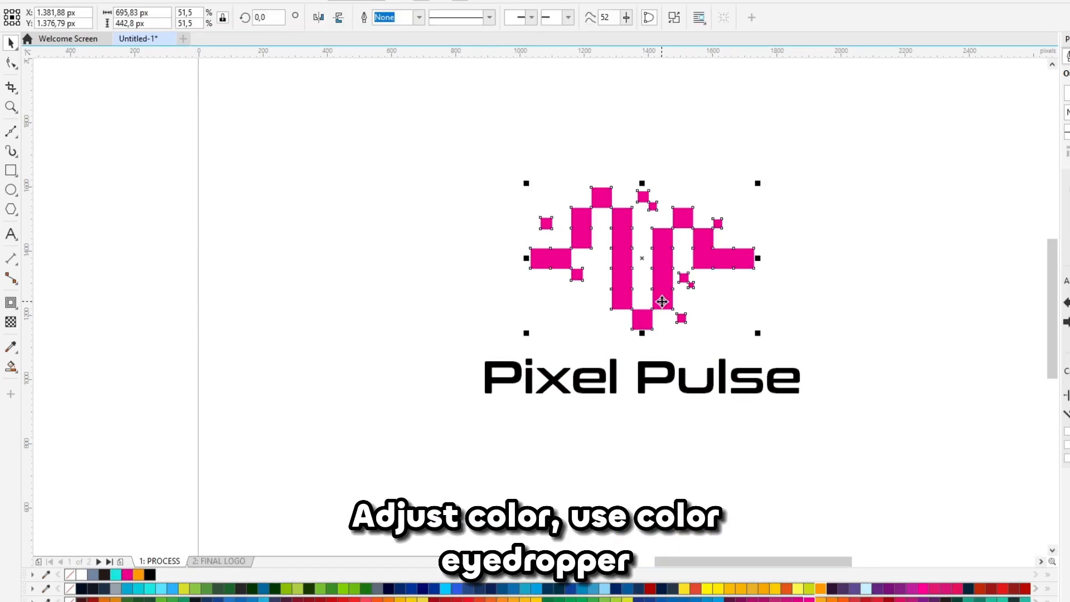
pyautogui.press('g')
pyautogui.moveTo(530, 268); pyautogui.dragTo(754, 269)
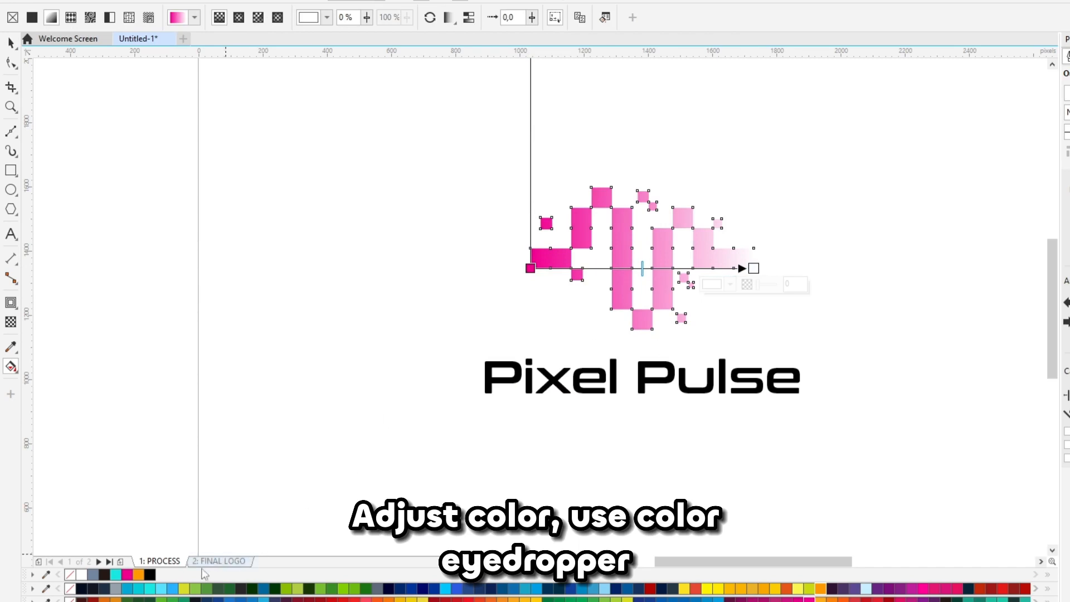
pyautogui.click(819, 588)
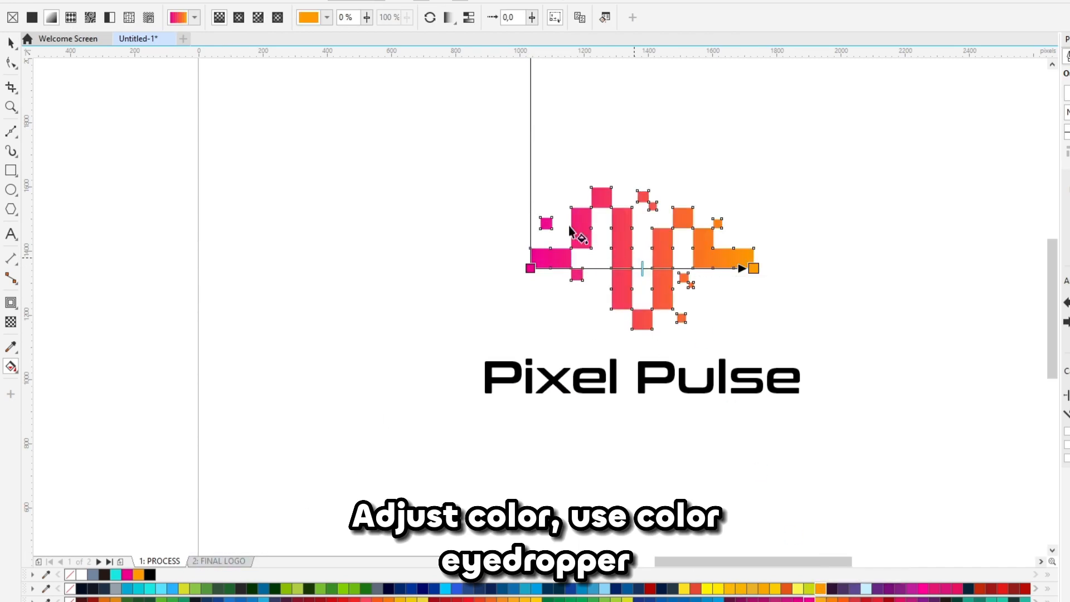
pyautogui.moveTo(539, 191); pyautogui.dragTo(742, 310)
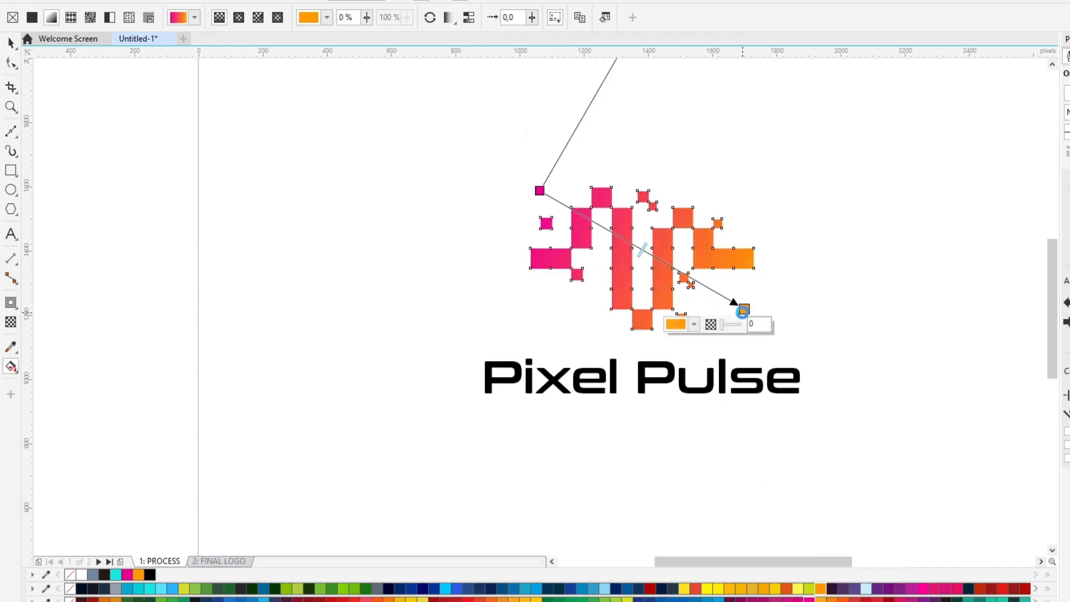
pyautogui.press('space')
pyautogui.click(787, 290)
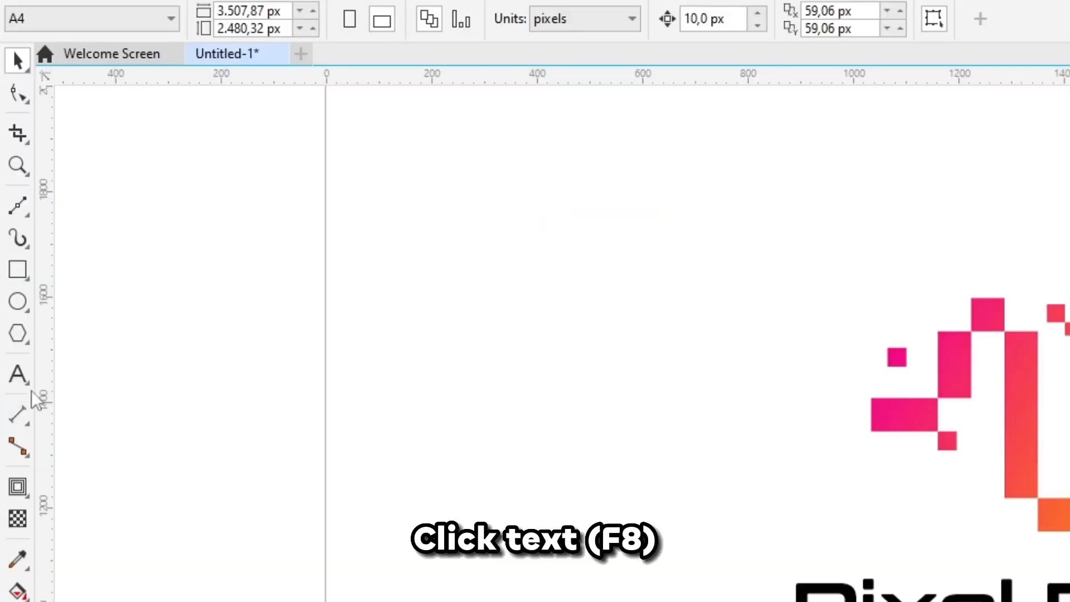
# Add the tagline "WHERE CREATIVITY MEETS TECHNOLOGY" in the Conthrax Sb font below "Pixel Pulse".
pyautogui.click(18, 374)
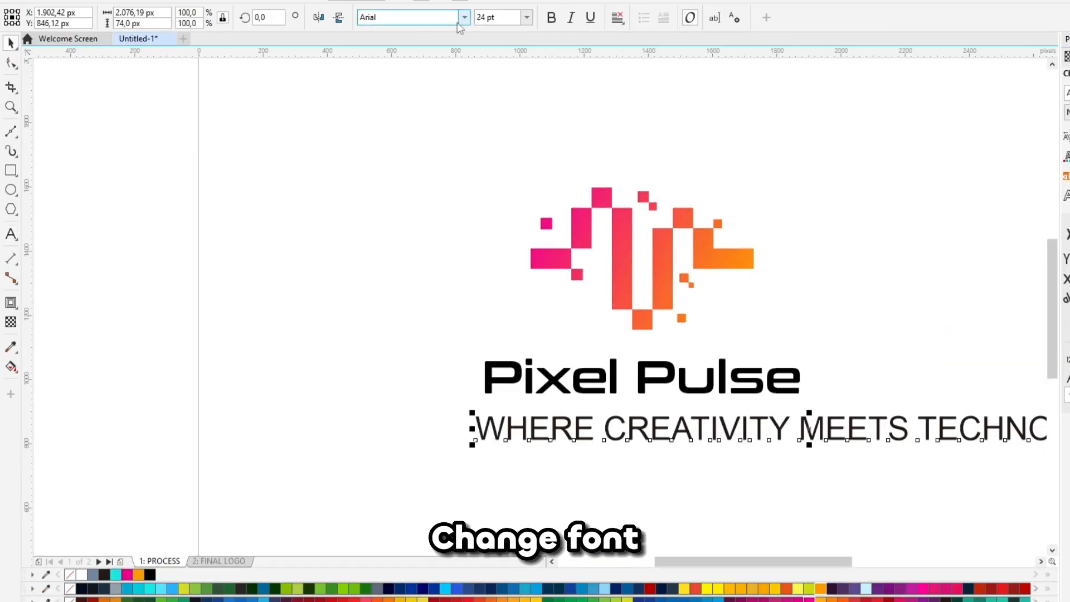
pyautogui.click(464, 22)
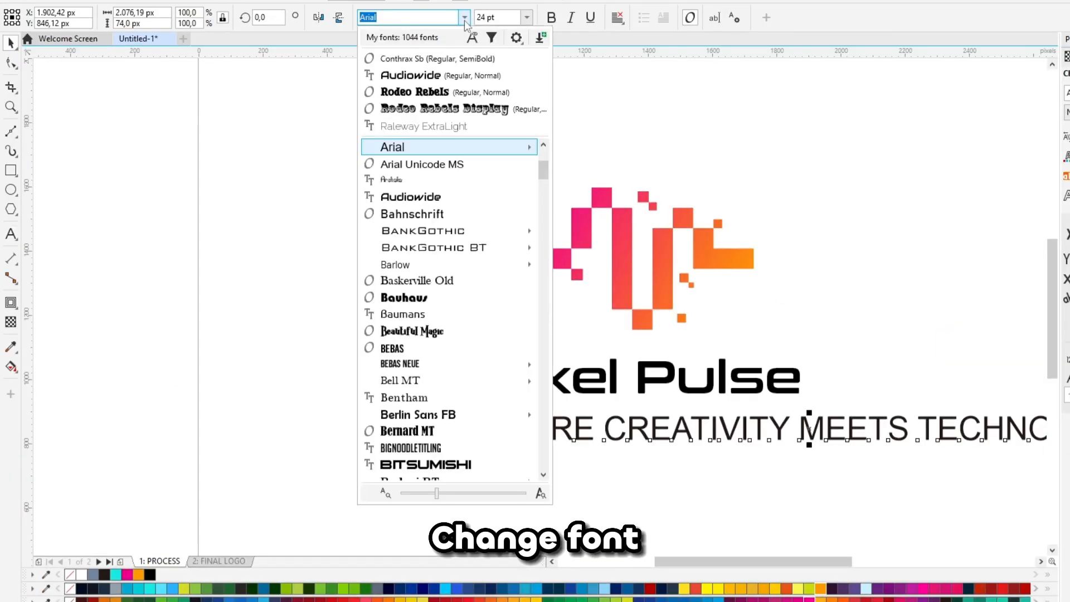
pyautogui.click(453, 59)
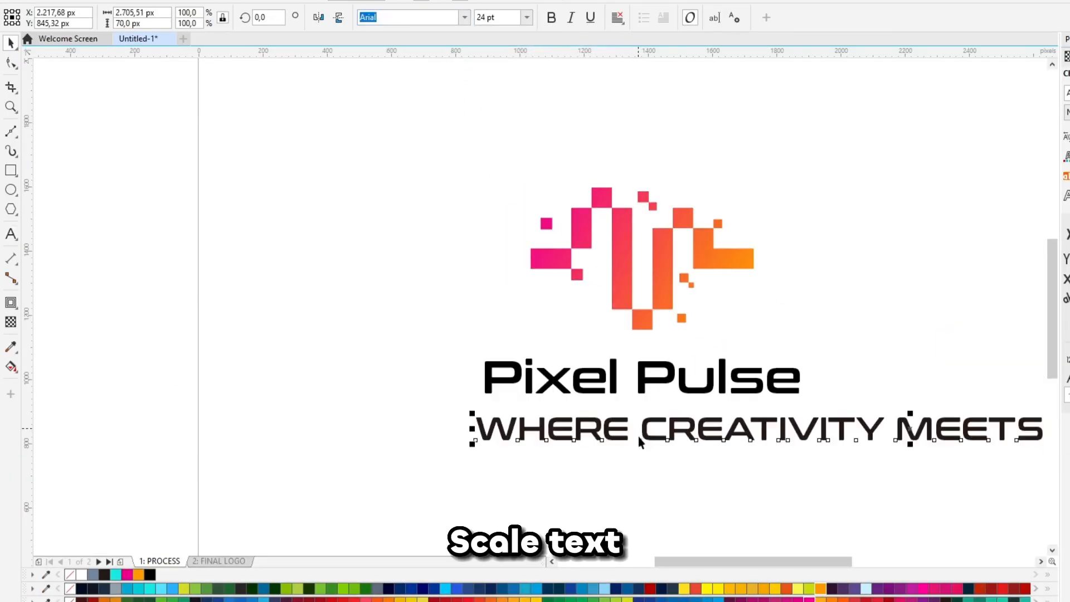
pyautogui.moveTo(637, 436); pyautogui.dragTo(576, 427)
# Scale the tagline narrower than the "Pixel Pulse" text, widen its letter spacing and centre it beneath that text.
pyautogui.scroll(-2, 576, 428)
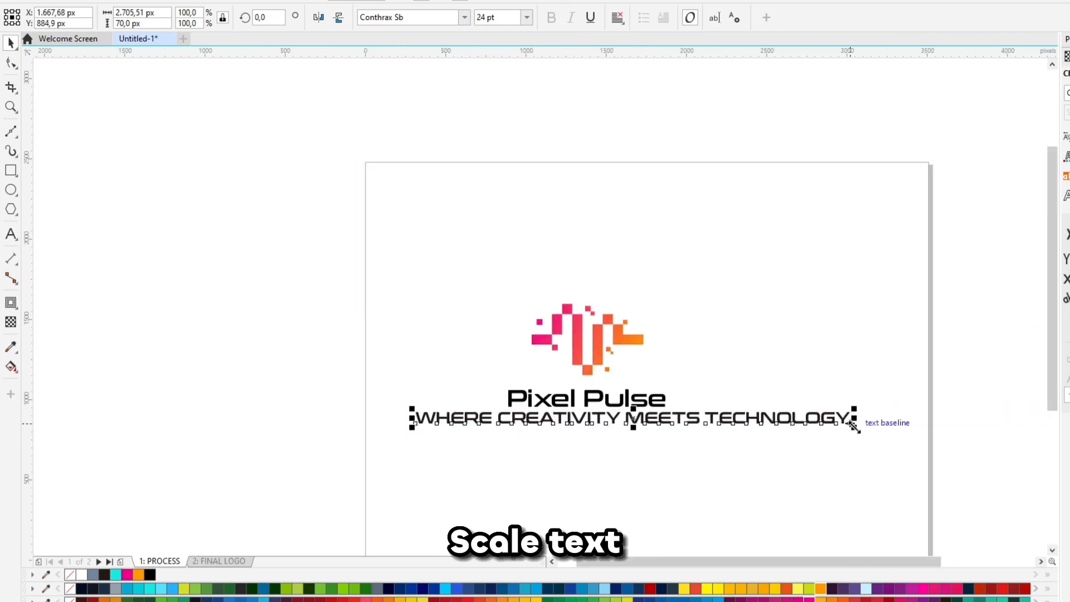
pyautogui.moveTo(853, 427)
pyautogui.mouseDown()
pyautogui.moveTo(520, 461)
pyautogui.moveTo(508, 414)
pyautogui.moveTo(690, 422)
pyautogui.moveTo(695, 406)
pyautogui.moveTo(659, 422)
pyautogui.moveTo(839, 412)
pyautogui.mouseUp()
pyautogui.scroll(2, 527, 419)
pyautogui.scroll(2, 694, 408)
pyautogui.press('F10')
pyautogui.press('space')
pyautogui.keyDown('shift'); pyautogui.click(854, 383); pyautogui.keyUp('shift')
pyautogui.click(865, 422)
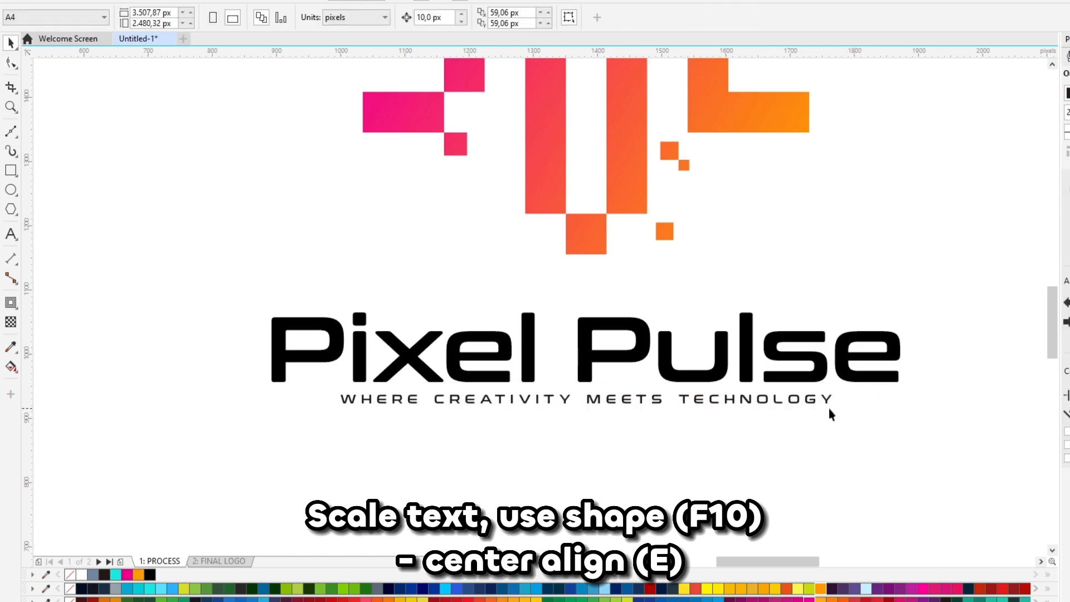
# Widen the tagline to about 818 px and centre it again under the "Pixel Pulse" text.
pyautogui.click(827, 402)
pyautogui.moveTo(837, 407); pyautogui.dragTo(872, 408)
pyautogui.keyDown('shift'); pyautogui.click(881, 382); pyautogui.keyUp('shift')
pyautogui.press('e')
pyautogui.click(913, 409)
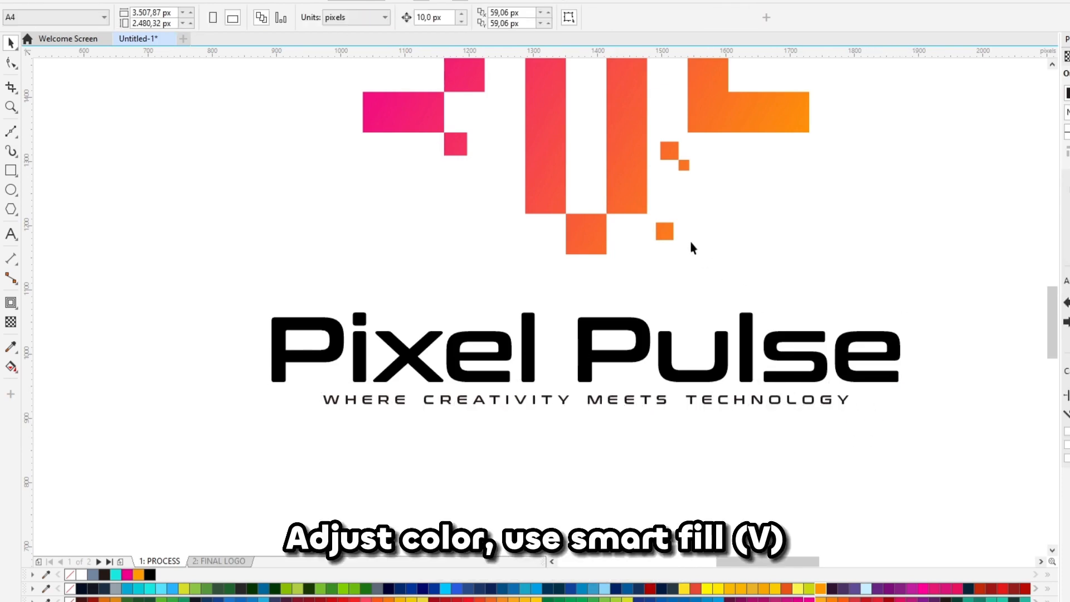
pyautogui.click(668, 236)
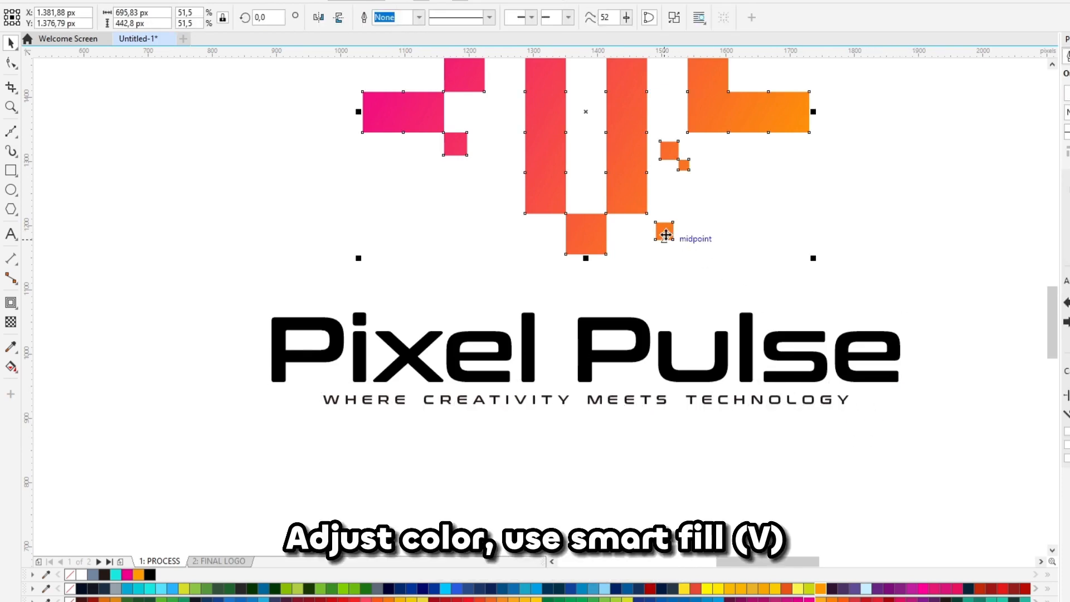
pyautogui.press('g')
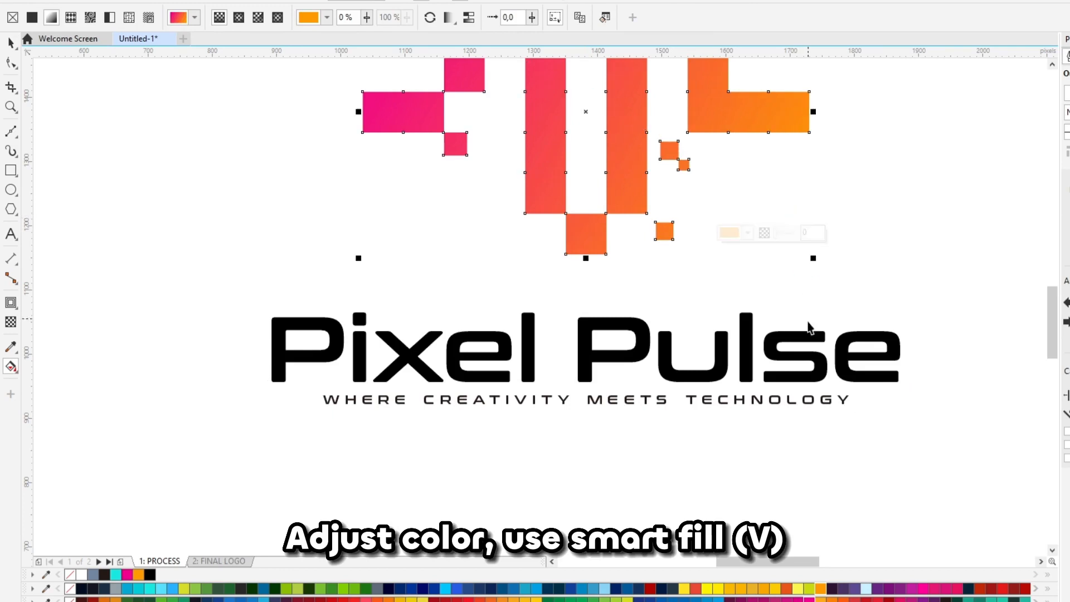
pyautogui.press('space')
# Fill the tagline with a linear gradient from magenta at its start to orange at its end.
pyautogui.click(811, 399)
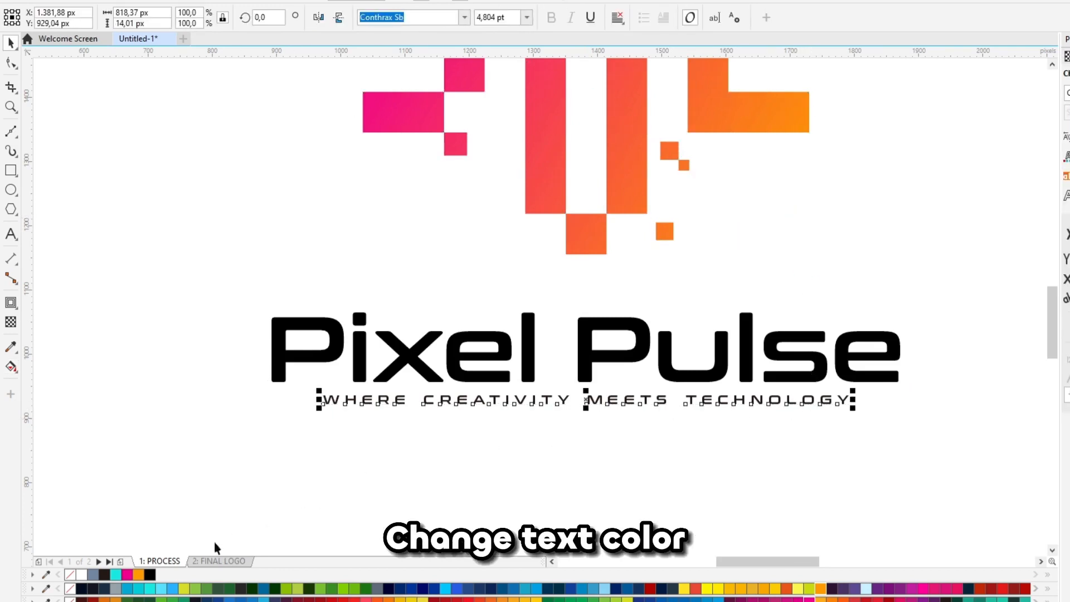
pyautogui.click(142, 575)
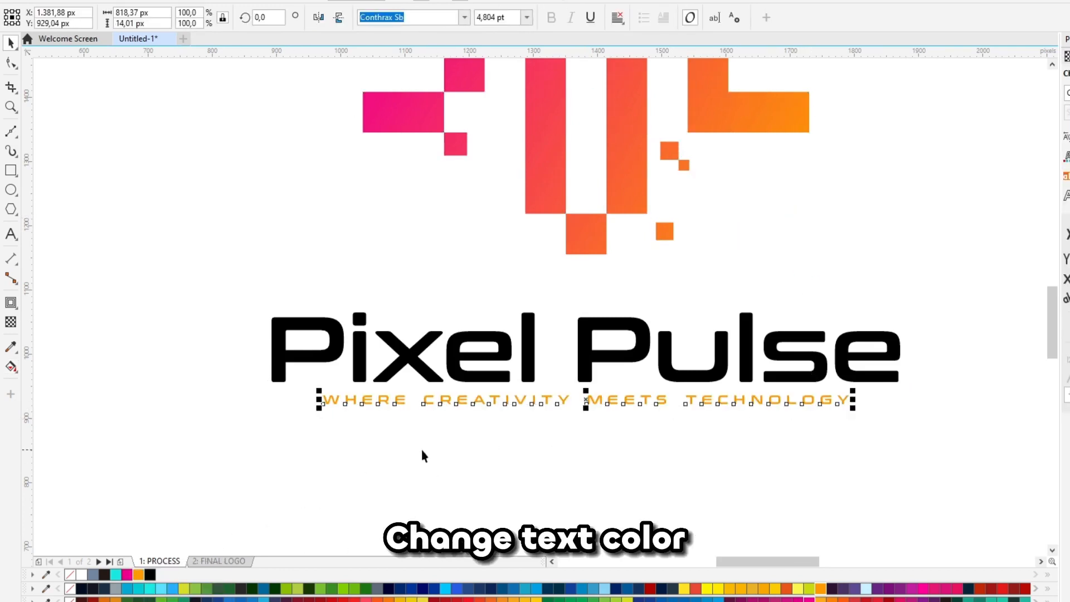
pyautogui.click(127, 575)
pyautogui.press('g')
pyautogui.moveTo(325, 393); pyautogui.dragTo(849, 403)
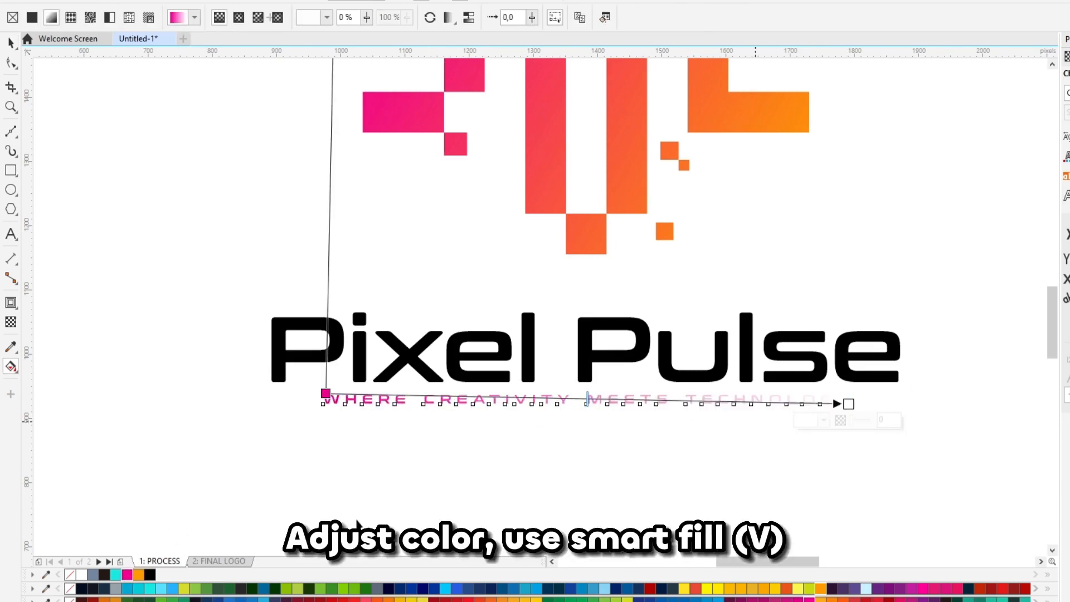
pyautogui.click(138, 575)
pyautogui.press('space')
pyautogui.click(680, 437)
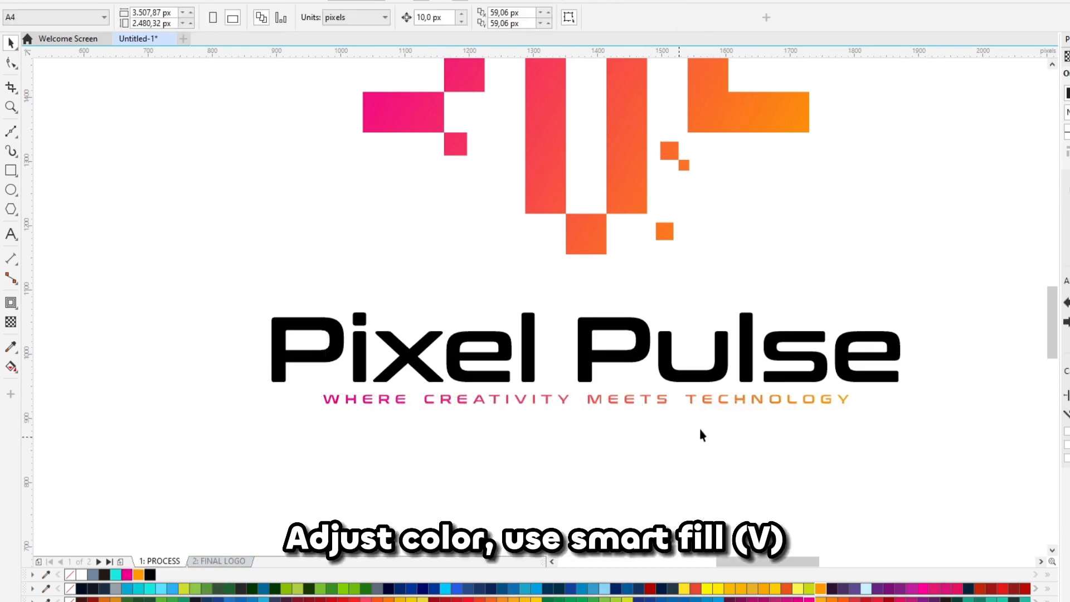
pyautogui.click(729, 410)
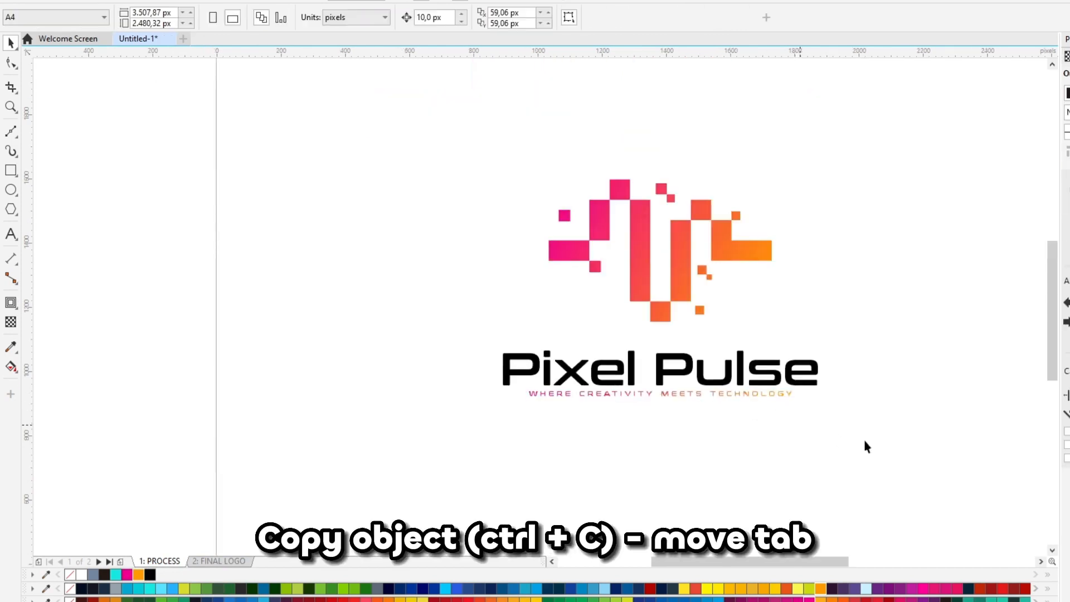
# Group the pulse, name and tagline, and paste a copy of the group onto the FINAL LOGO page.
pyautogui.moveTo(864, 441); pyautogui.dragTo(452, 115)
pyautogui.hotkey('ctrl', 'g')
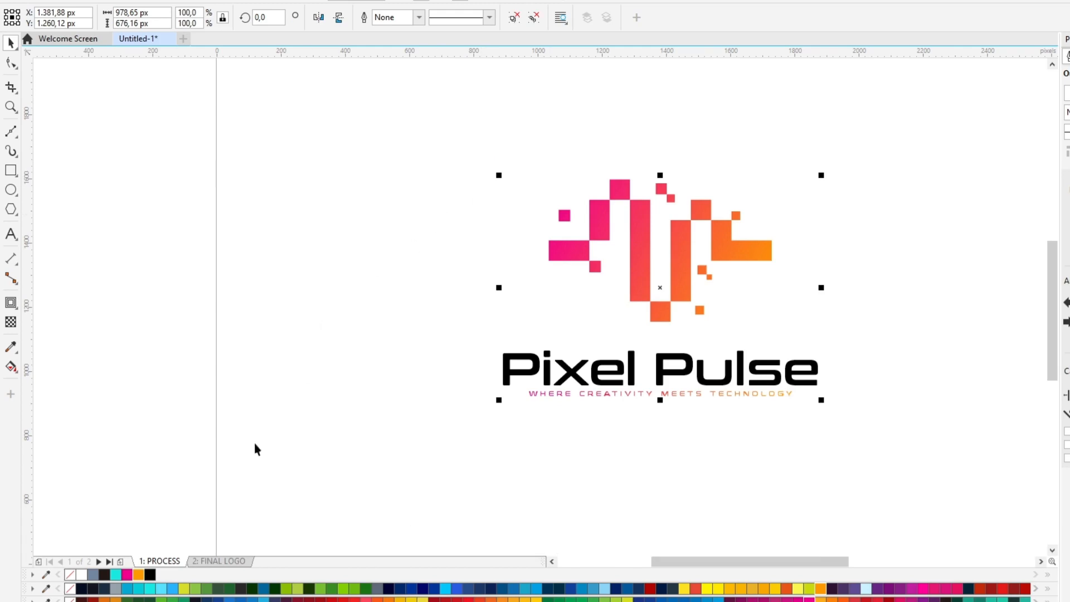
pyautogui.click(218, 560)
pyautogui.scroll(-6, 554, 270)
pyautogui.hotkey('ctrl', 'v')
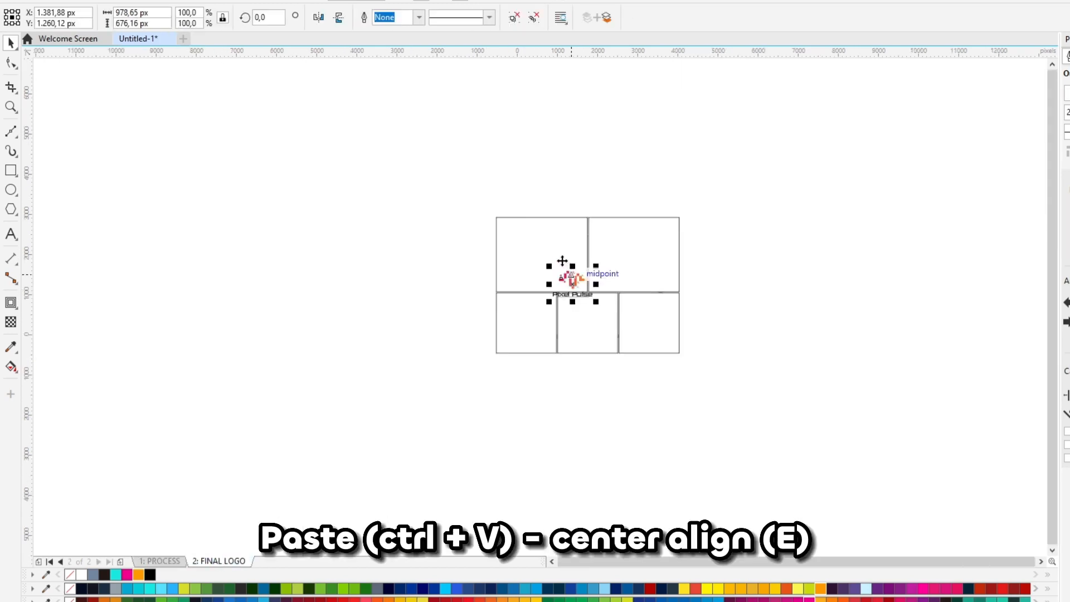
# Centre the pasted logo horizontally and vertically in the upper-left frame of the FINAL LOGO page.
pyautogui.scroll(3, 561, 256)
pyautogui.keyDown('shift'); pyautogui.click(559, 250); pyautogui.keyUp('shift')
pyautogui.press('e')
pyautogui.press('c')
pyautogui.click(598, 131)
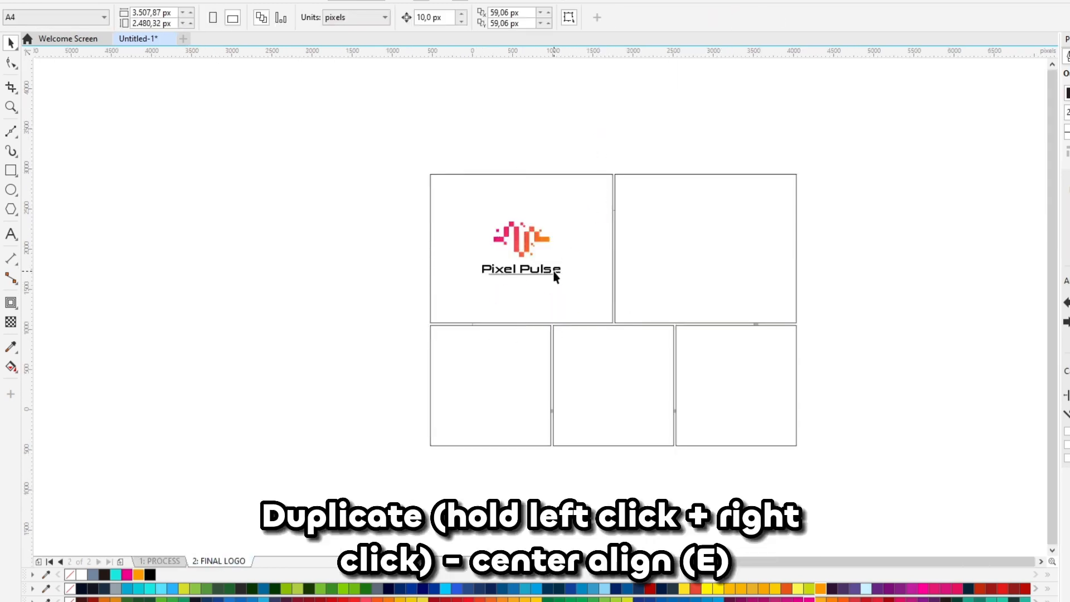
# Duplicate the full logo into the upper-right frame and centre it there horizontally and vertically.
pyautogui.moveTo(554, 272); pyautogui.dragTo(688, 269)
pyautogui.rightClick(688, 270)
pyautogui.keyDown('shift'); pyautogui.click(747, 288); pyautogui.keyUp('shift')
pyautogui.press('e')
pyautogui.press('c')
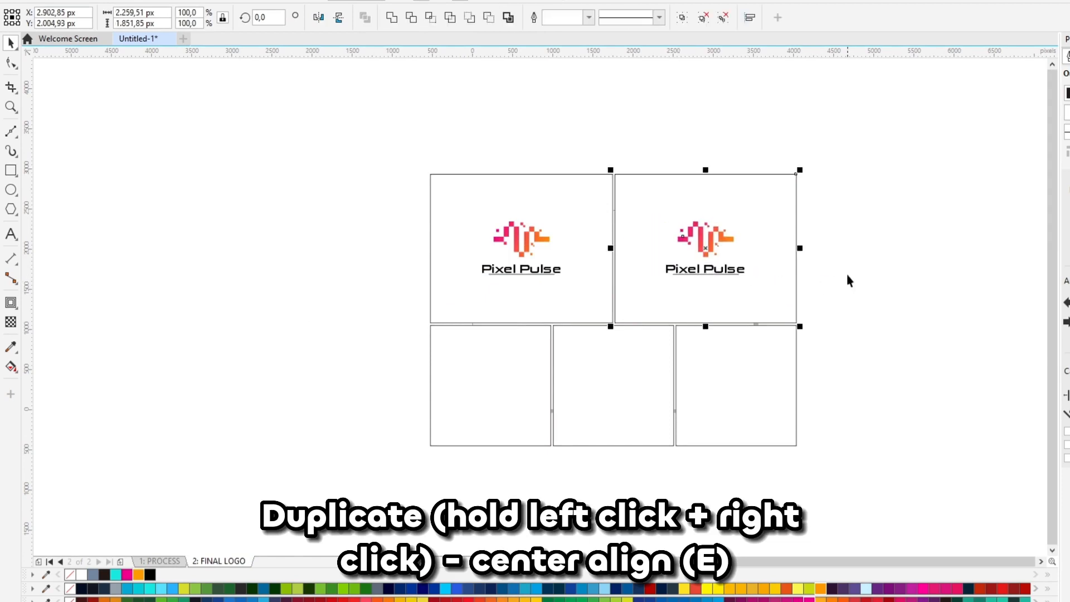
pyautogui.click(763, 278)
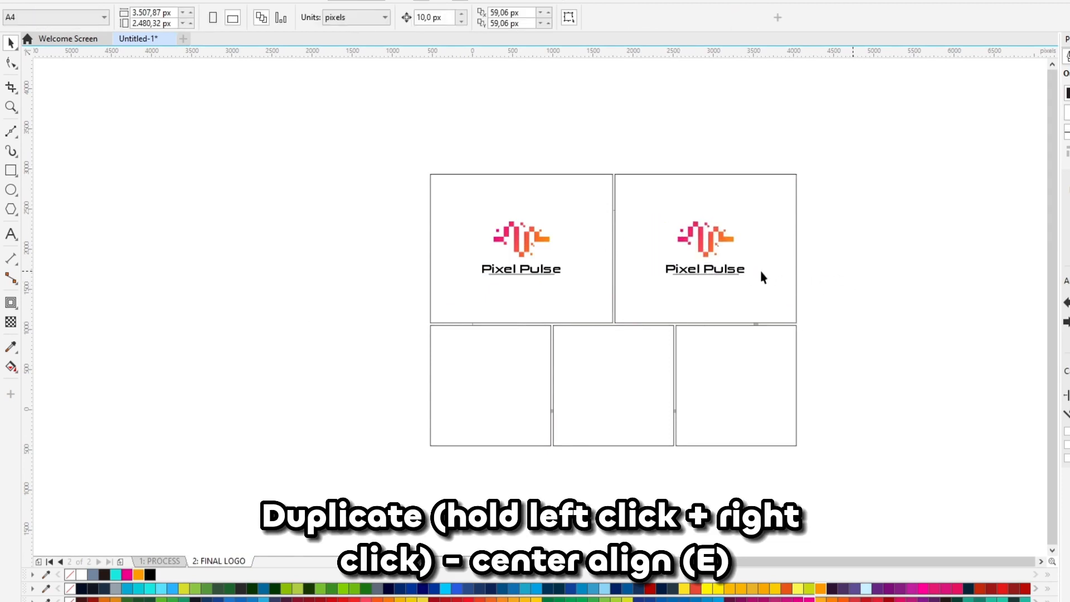
pyautogui.click(842, 251)
# Place a copy of only the pulse symbol in the lower-left frame, centred horizontally and vertically.
pyautogui.keyDown('ctrl'); pyautogui.click(697, 238); pyautogui.keyUp('ctrl')
pyautogui.keyDown('shift'); pyautogui.click(516, 382); pyautogui.keyUp('shift')
pyautogui.press('e')
pyautogui.press('c')
pyautogui.click(569, 480)
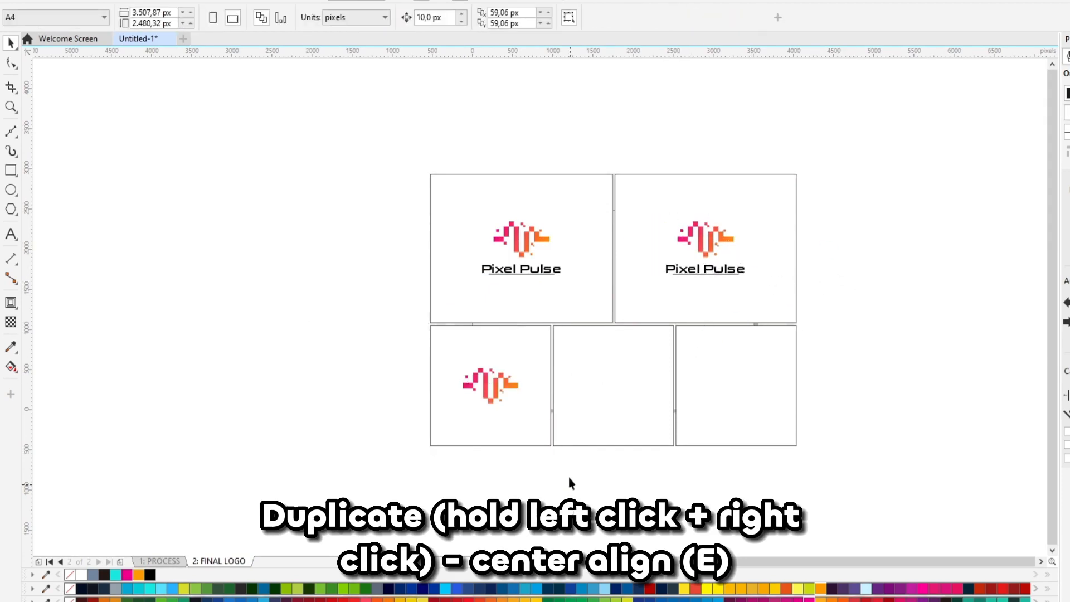
# Duplicate the pulse symbol from the lower-left frame into the lower-middle frame and centre it there.
pyautogui.click(511, 390)
pyautogui.moveTo(510, 385); pyautogui.dragTo(685, 380)
pyautogui.rightClick(614, 388)
pyautogui.keyDown('shift'); pyautogui.click(654, 419); pyautogui.keyUp('shift')
pyautogui.press('c')
pyautogui.click(652, 472)
# Add another copy of the pulse symbol to the lower-right frame and centre it horizontally.
pyautogui.rightClick(725, 377)
pyautogui.keyDown('shift'); pyautogui.click(796, 420); pyautogui.keyUp('shift')
pyautogui.press('c')
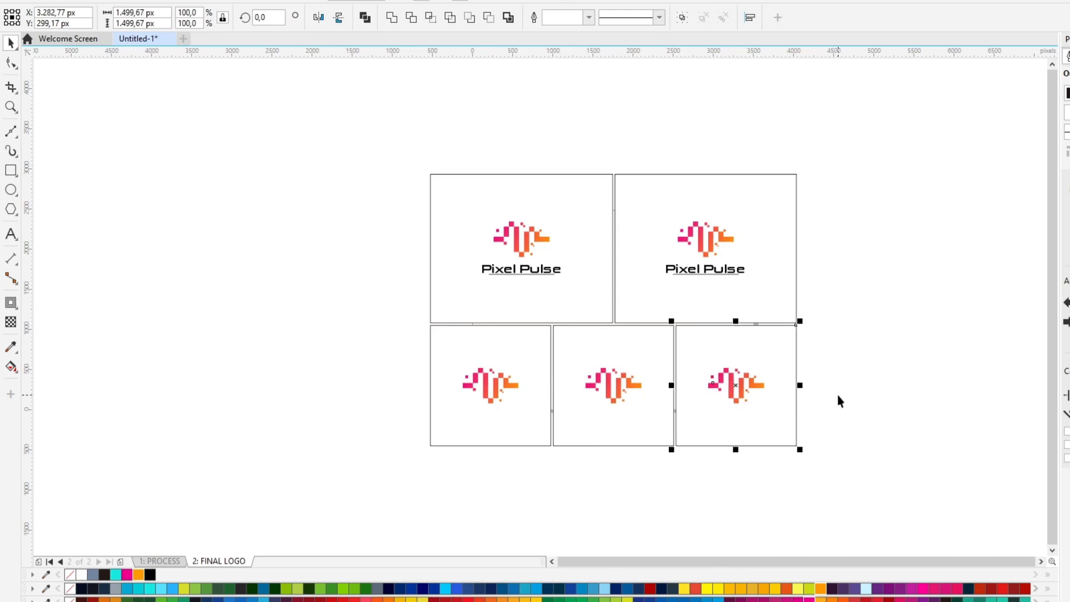
pyautogui.click(836, 393)
# Sample the black of the "Pixel Pulse" text with the colour eyedropper and fill the upper-right frame with it.
pyautogui.scroll(1, 751, 270)
pyautogui.scroll(1, 750, 269)
pyautogui.press('i')
pyautogui.click(725, 262)
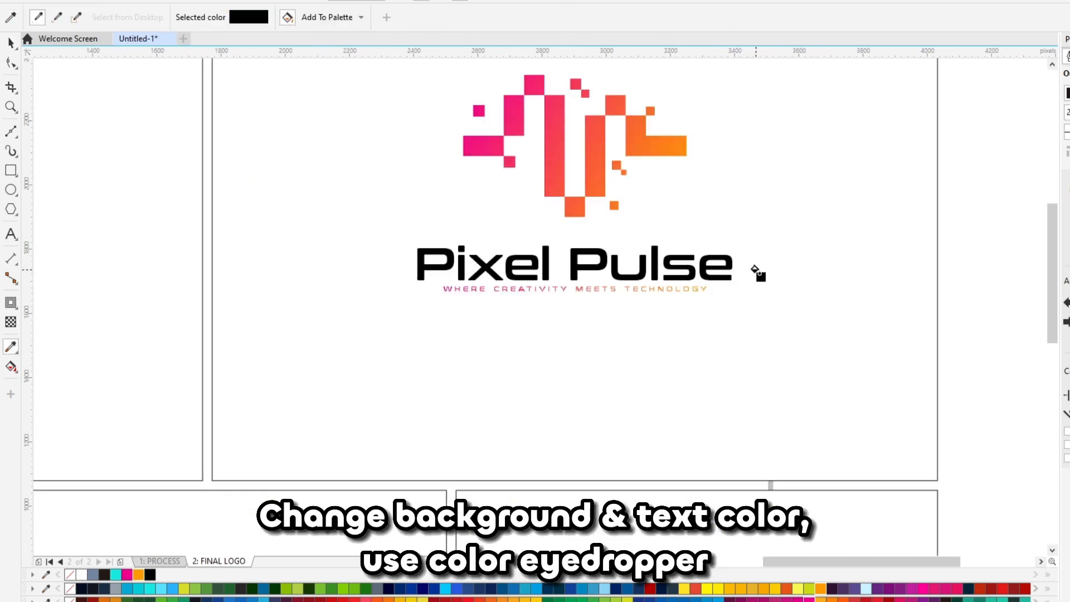
pyautogui.click(756, 272)
pyautogui.scroll(-1, 758, 273)
# Sample white with the colour eyedropper and apply it to the "Pixel Pulse" text in the black frame.
pyautogui.press('space')
pyautogui.press('i')
pyautogui.click(875, 284)
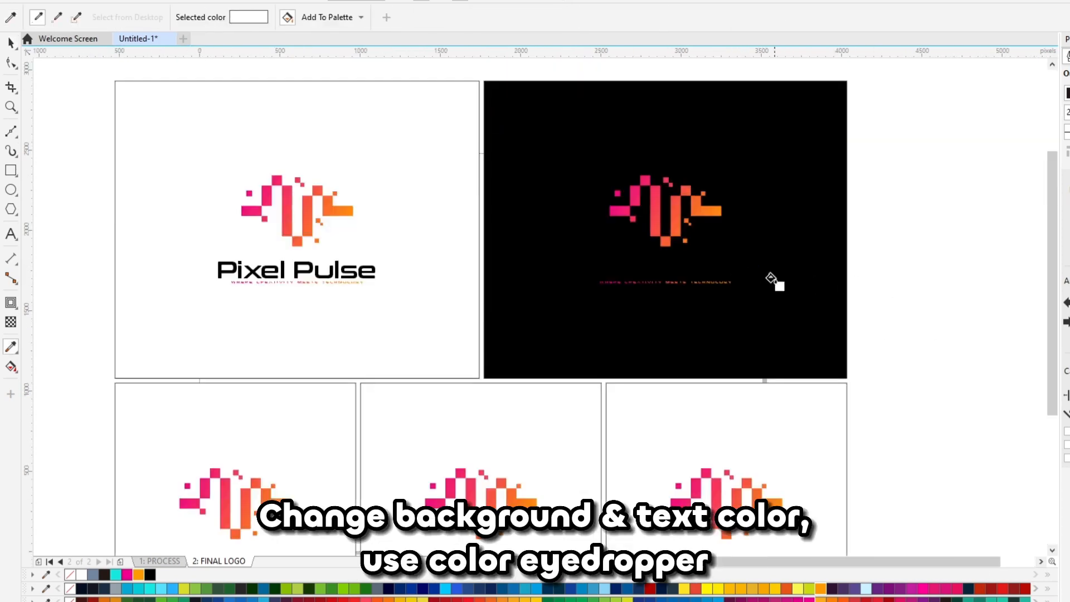
pyautogui.scroll(2, 726, 269)
pyautogui.click(721, 271)
pyautogui.hotkey('ctrl', 'z')
pyautogui.click(733, 282)
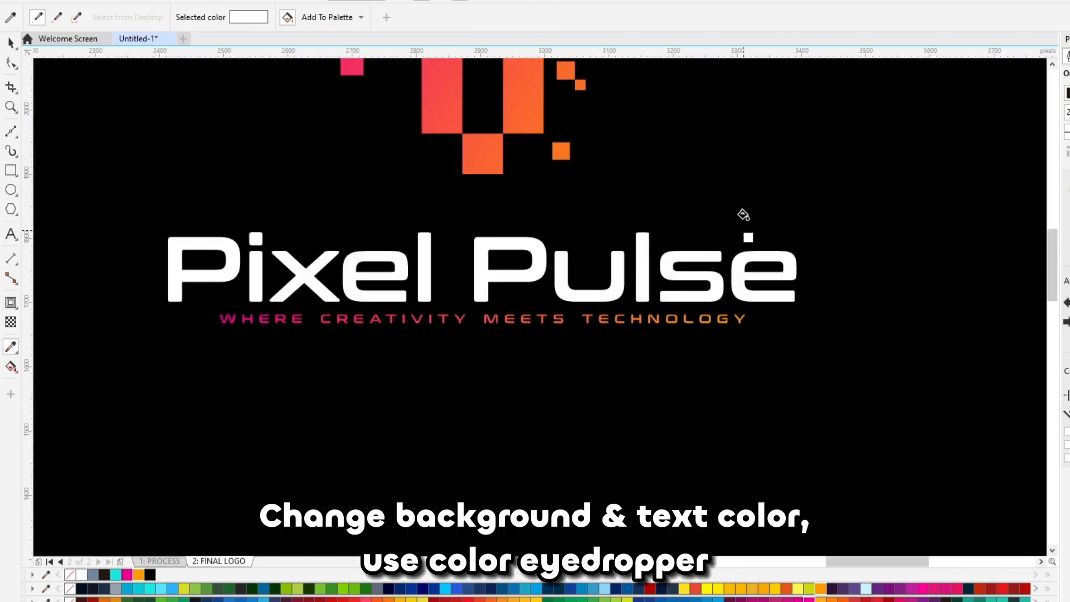
pyautogui.scroll(-2, 745, 223)
pyautogui.press('space')
# Sample the upper-right frame's black with the colour eyedropper and fill the lower-middle frame with it.
pyautogui.scroll(2, 640, 357)
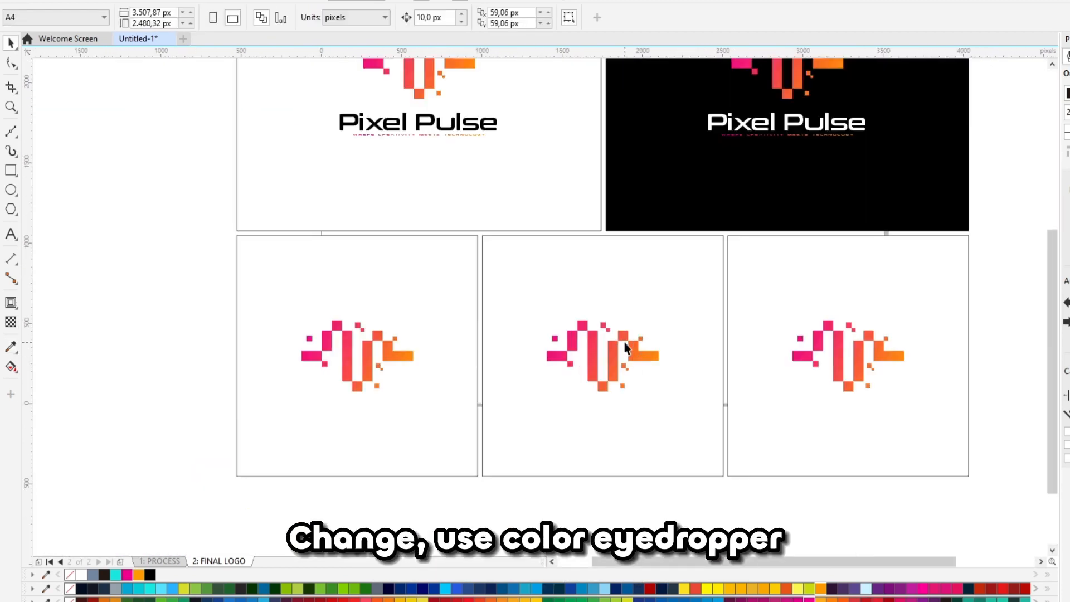
pyautogui.click(662, 209)
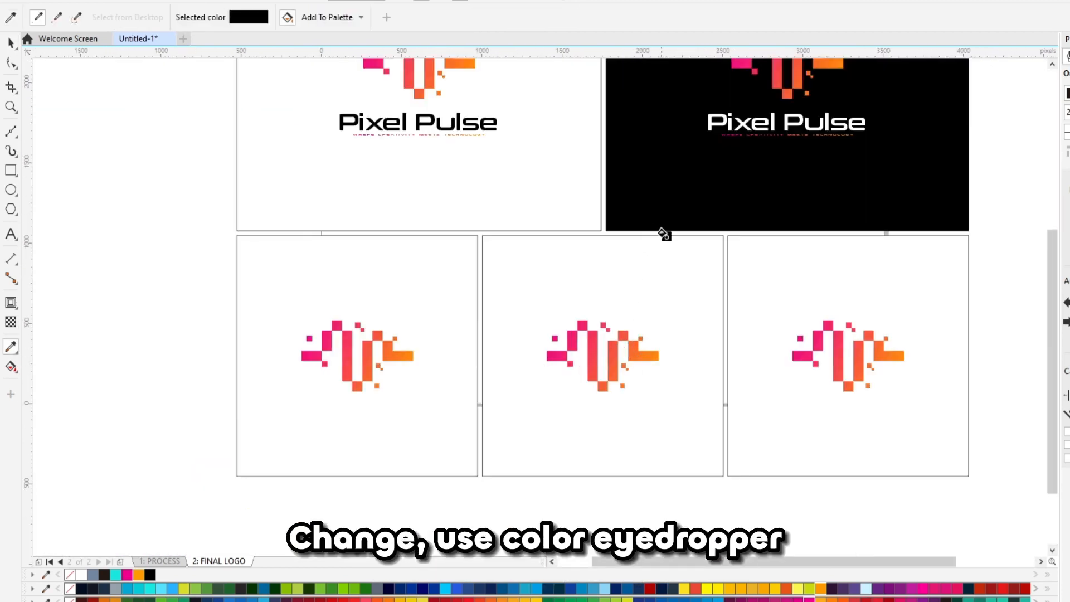
pyautogui.click(687, 299)
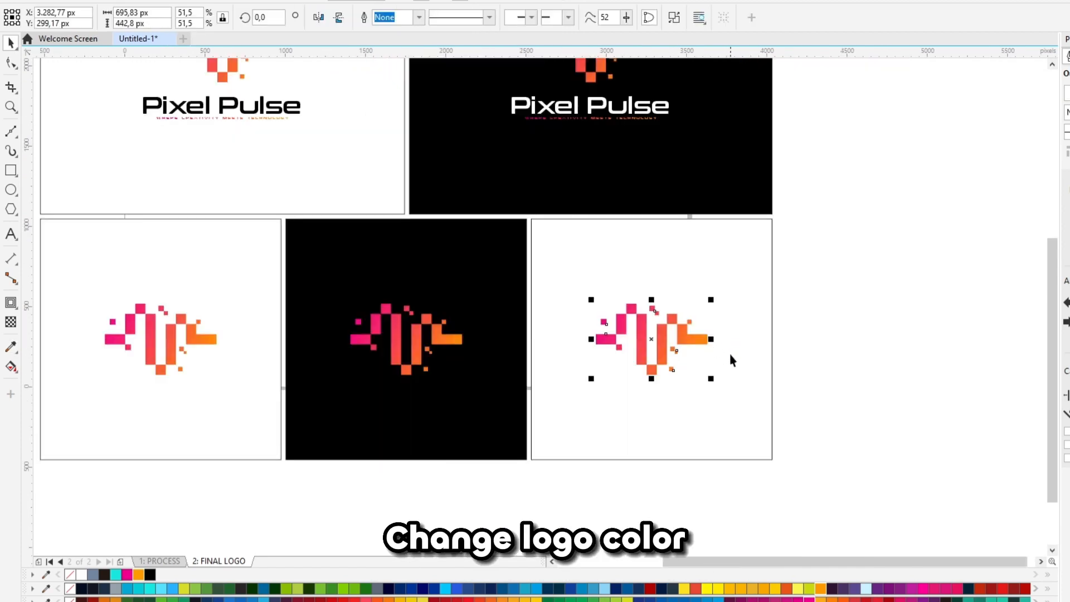
# Fill the lower-right frame with a diagonal magenta-to-orange gradient from its upper-left to lower-right corner, and recolour its pulse symbol white.
pyautogui.click(730, 353)
pyautogui.click(127, 574)
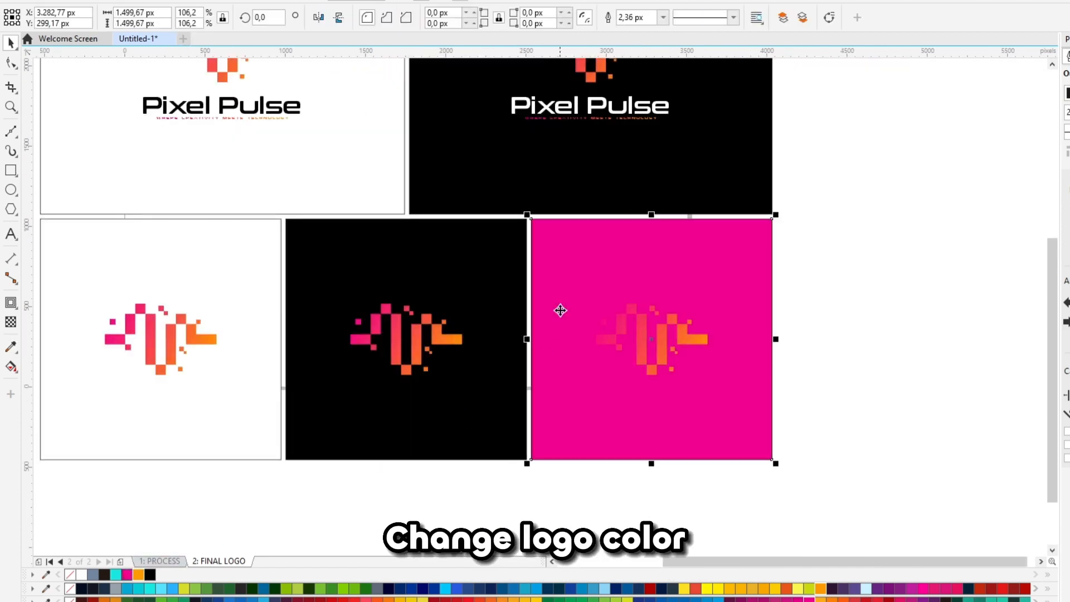
pyautogui.press('v')
pyautogui.moveTo(534, 221); pyautogui.dragTo(771, 458)
pyautogui.click(138, 574)
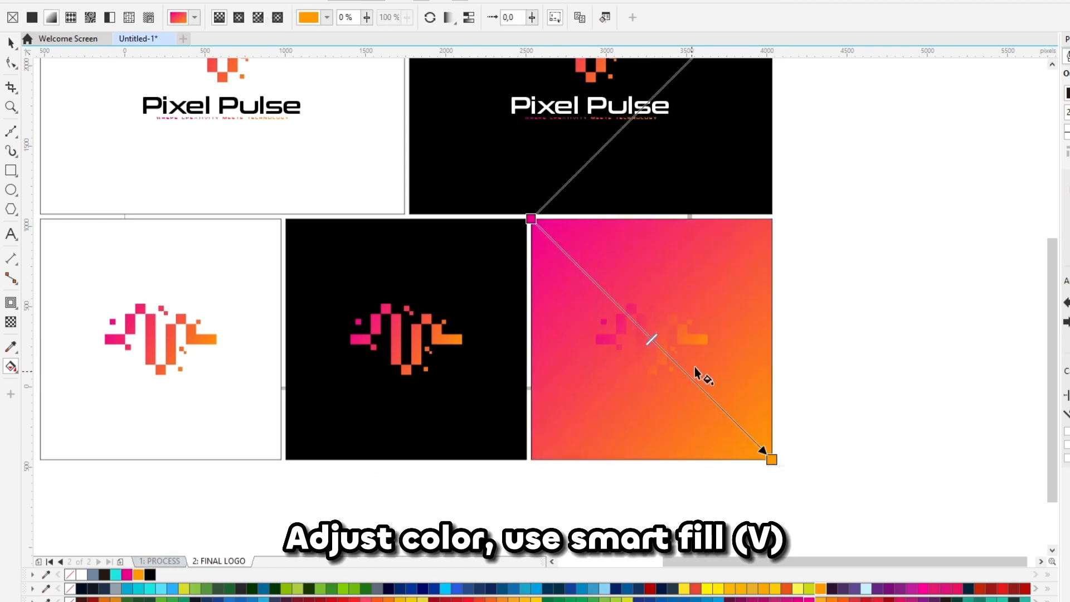
pyautogui.press('space')
pyautogui.click(692, 344)
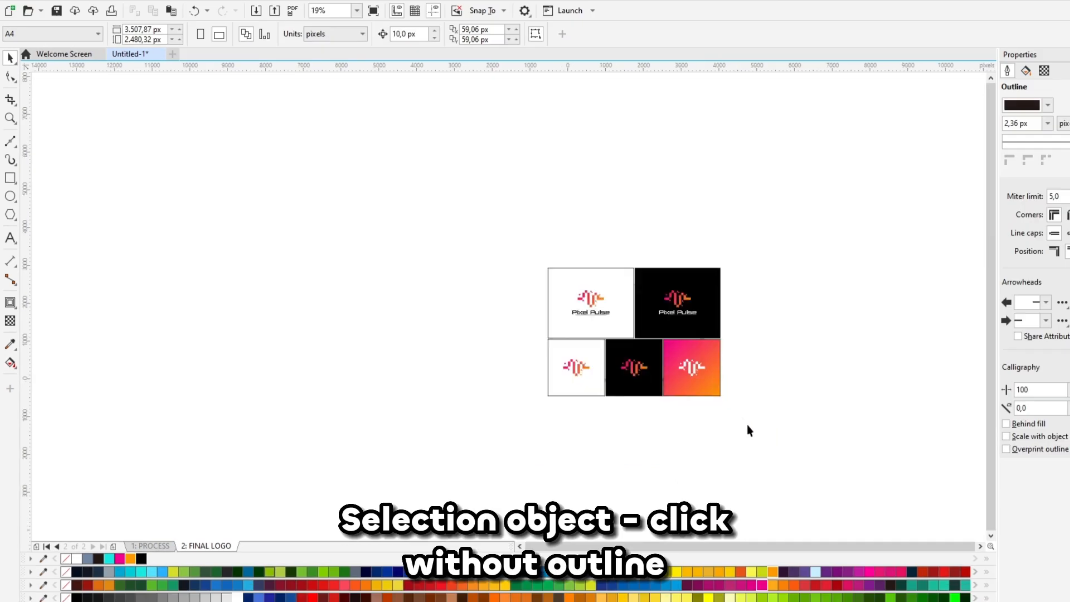
# Remove the outlines from all frames and logos on the FINAL LOGO page.
pyautogui.moveTo(748, 427); pyautogui.dragTo(478, 246)
pyautogui.rightClick(66, 559)
pyautogui.click(633, 456)
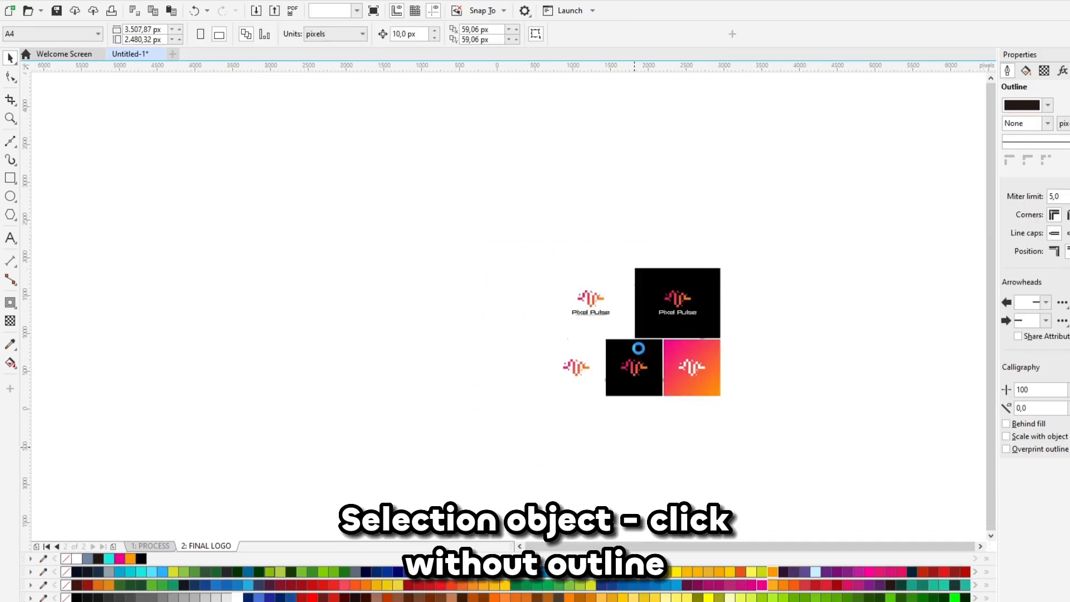